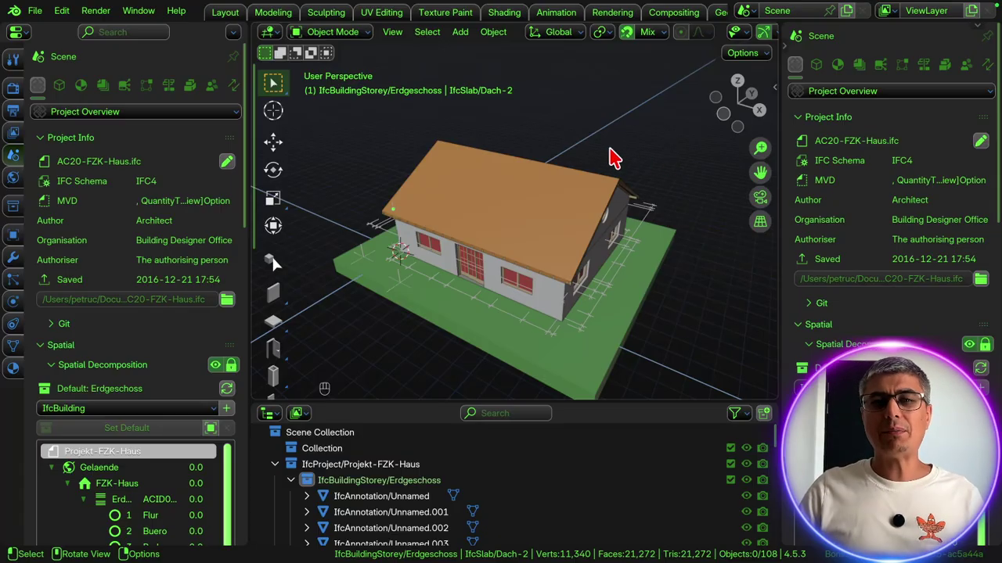
# Start the IfcTester webapp from the Quality and Coordination tools and create a new IDS document in it.
pyautogui.click(965, 65)
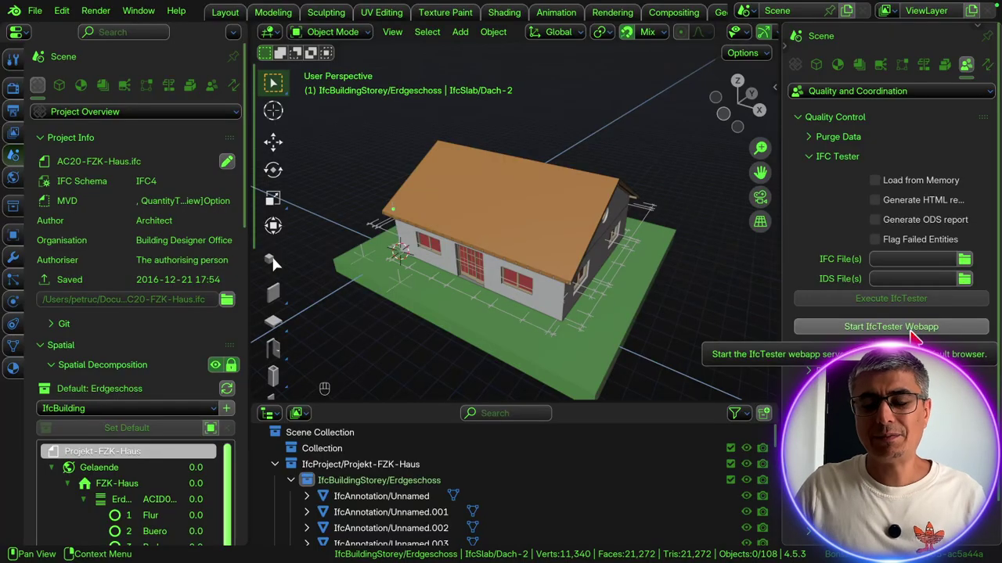
pyautogui.click(827, 328)
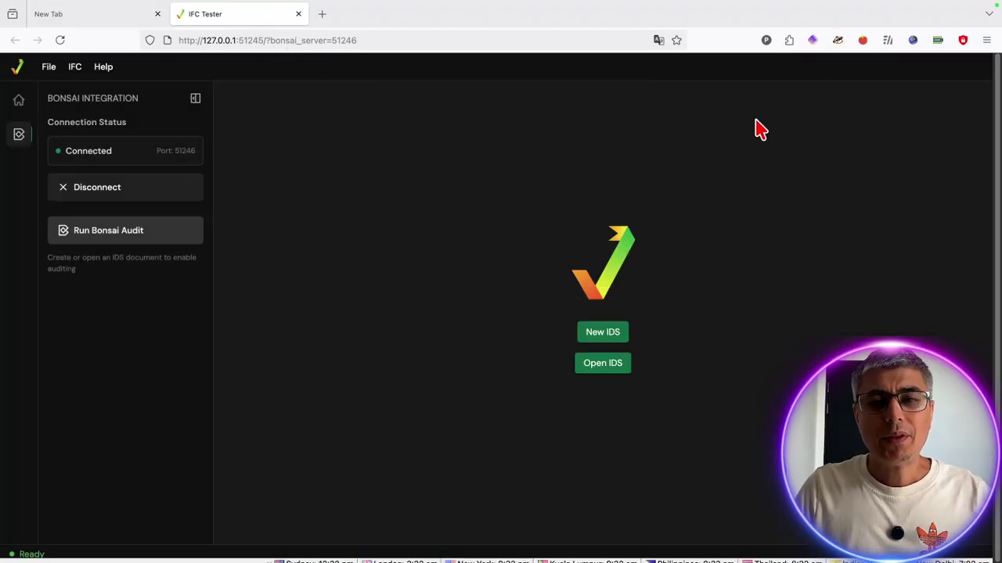
pyautogui.click(627, 345)
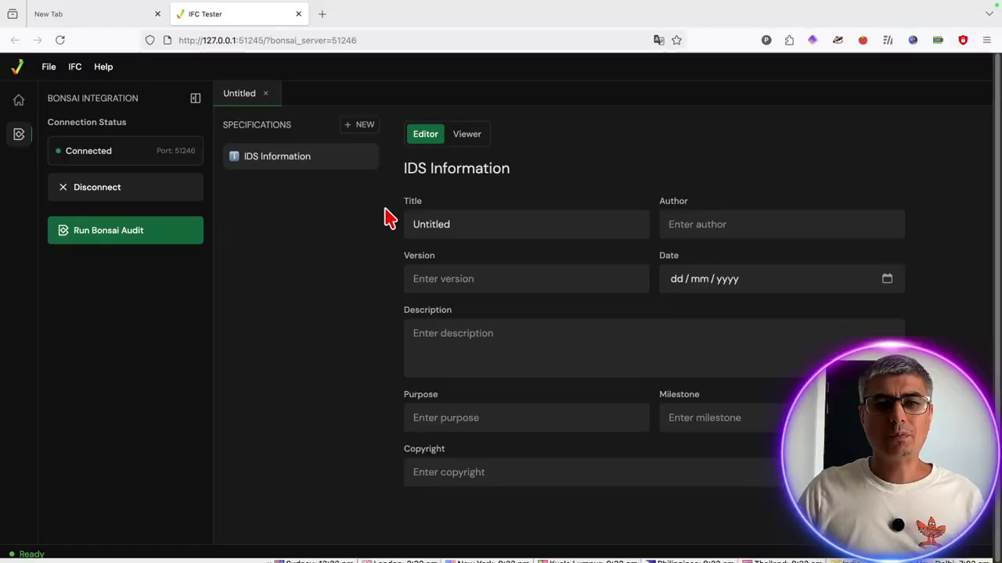
# Set the title of the IDS document to "IfcTester Webapp Demo".
pyautogui.doubleClick(496, 233)
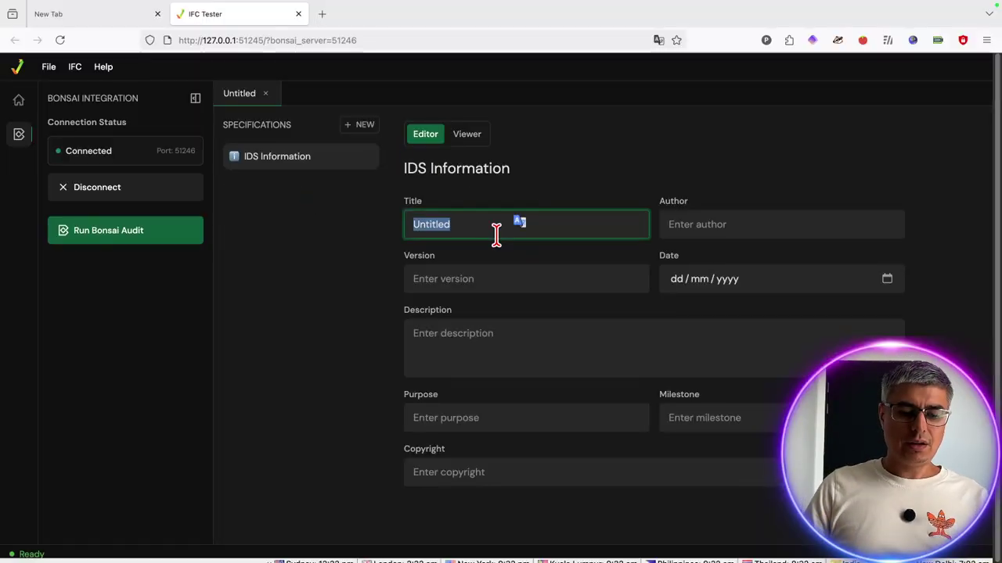
pyautogui.press('BackSpace')
pyautogui.write('Ifc')
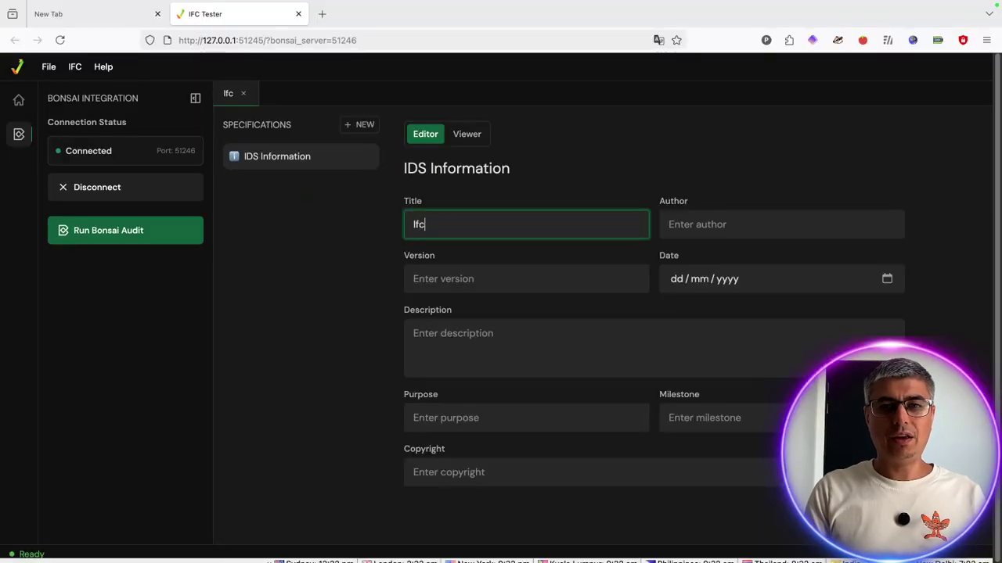
pyautogui.write('Tester Weba')
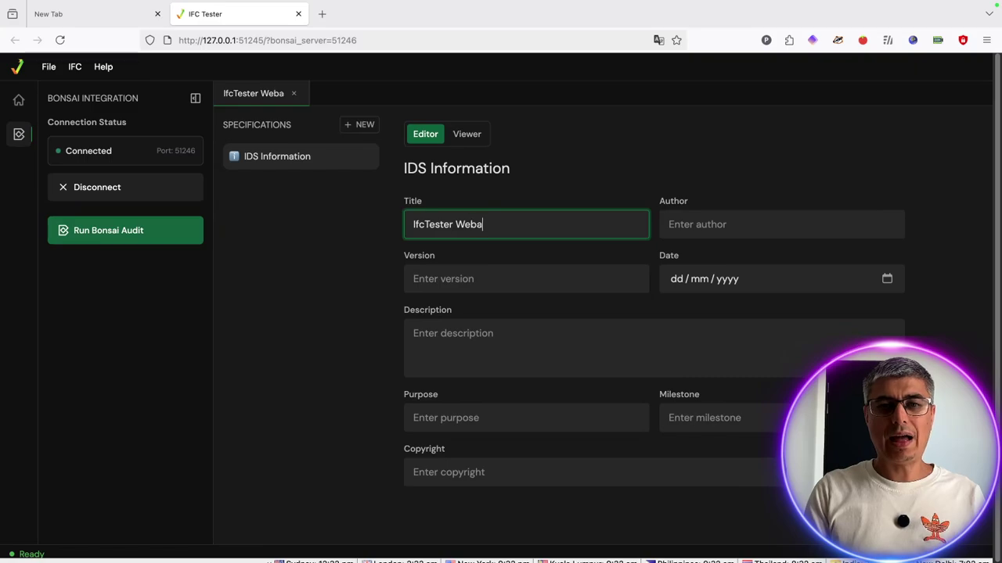
pyautogui.write('pp Demo')
# Enter the author's full name, set the version to 1 and the date to 06/10/2025 in the IDS information.
pyautogui.click(774, 224)
pyautogui.write('P')
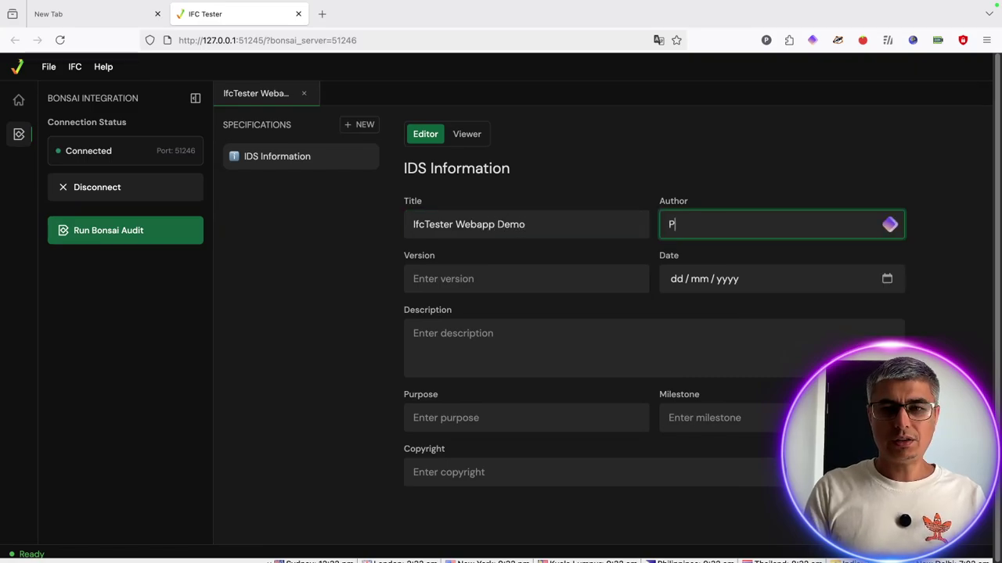
pyautogui.write('etru Condurar')
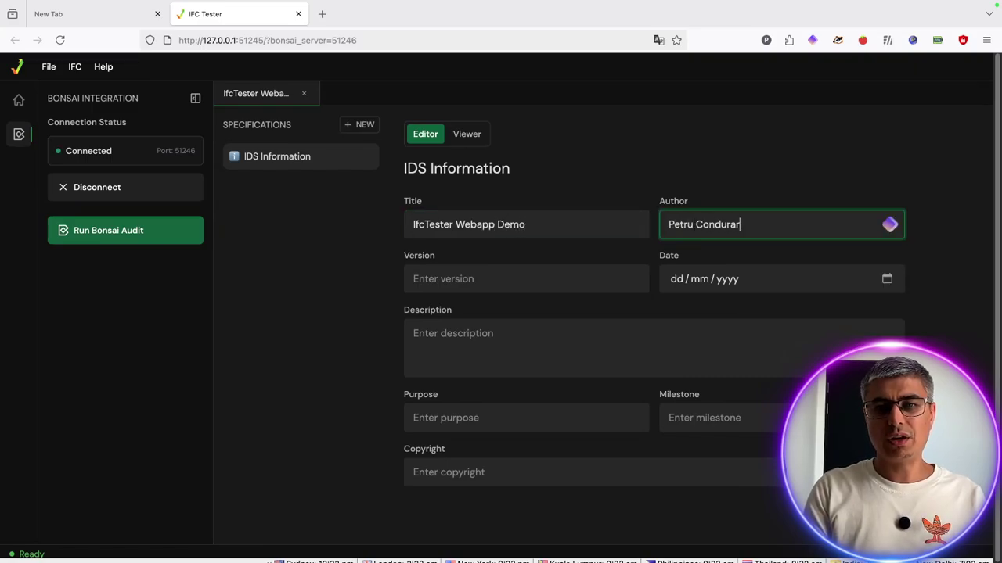
pyautogui.write('u')
pyautogui.press('Tab')
pyautogui.write('1')
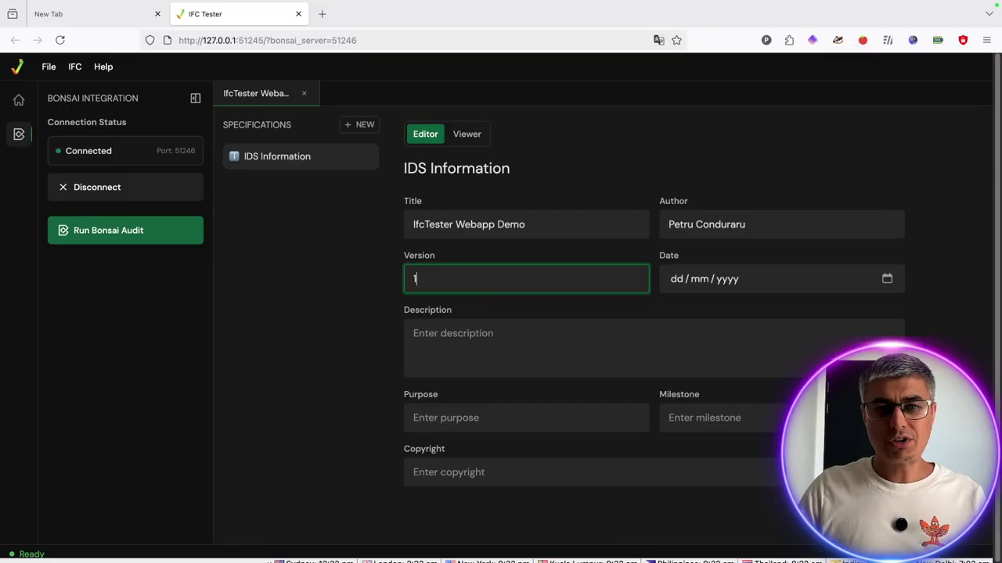
pyautogui.click(740, 287)
pyautogui.click(886, 280)
pyautogui.click(684, 371)
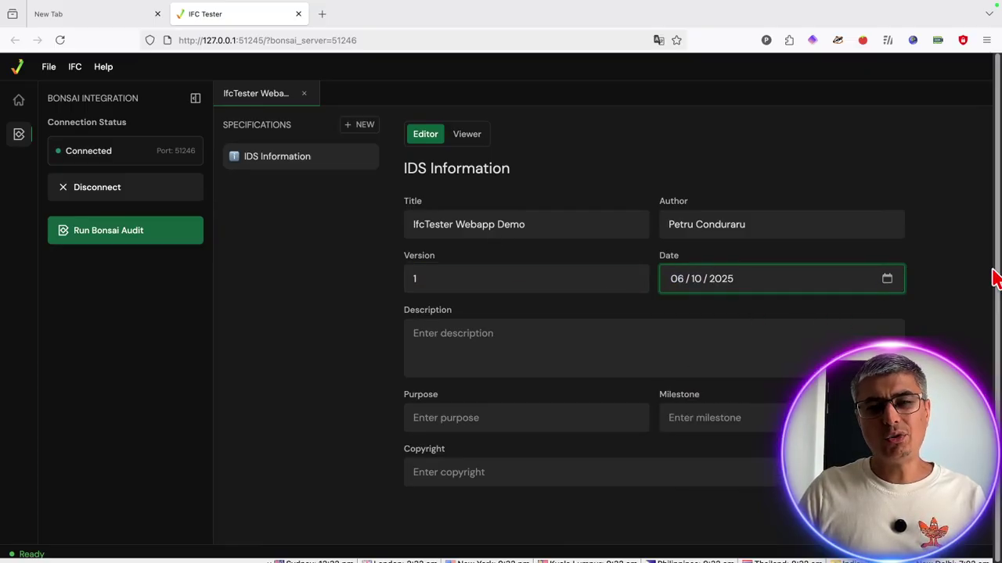
# Enter "YouTube Demo" as the description of the IDS document.
pyautogui.click(562, 358)
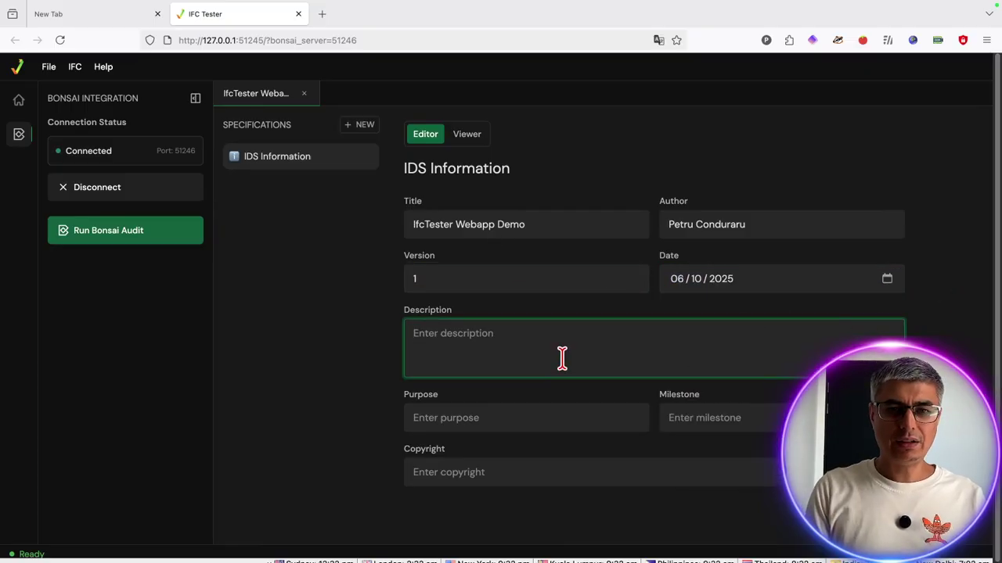
pyautogui.write('Dem')
pyautogui.press('BackSpace')
pyautogui.press('BackSpace')
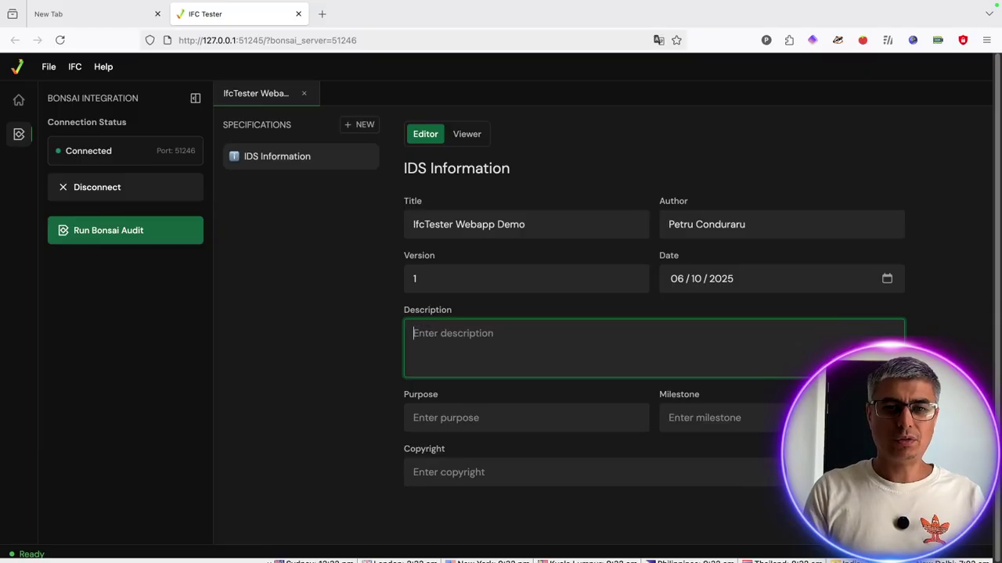
pyautogui.write('YOu')
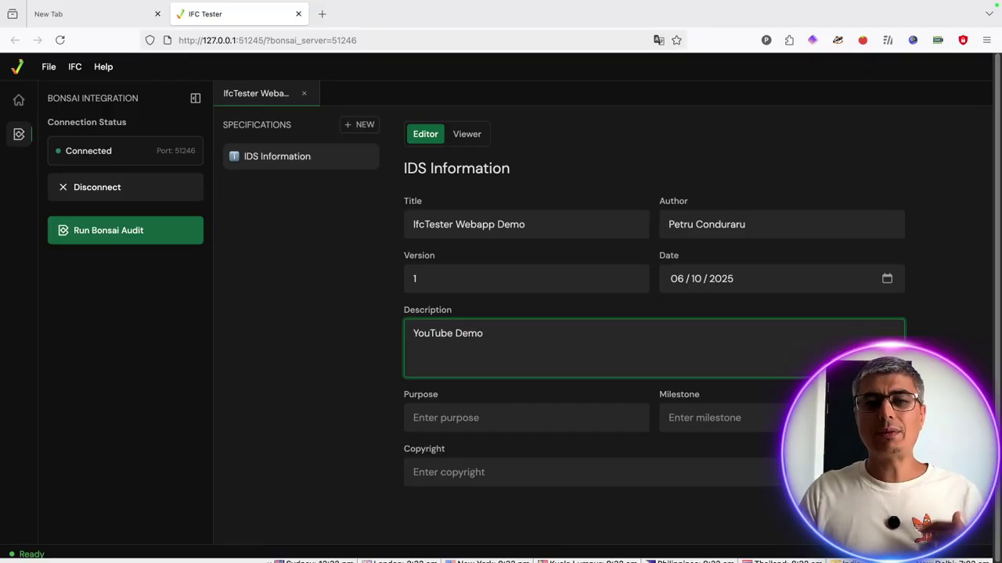
# Fill in "Demo" as both purpose and milestone, and "BIMvoice 2025" as the copyright of the IDS document.
pyautogui.click(555, 416)
pyautogui.write('De')
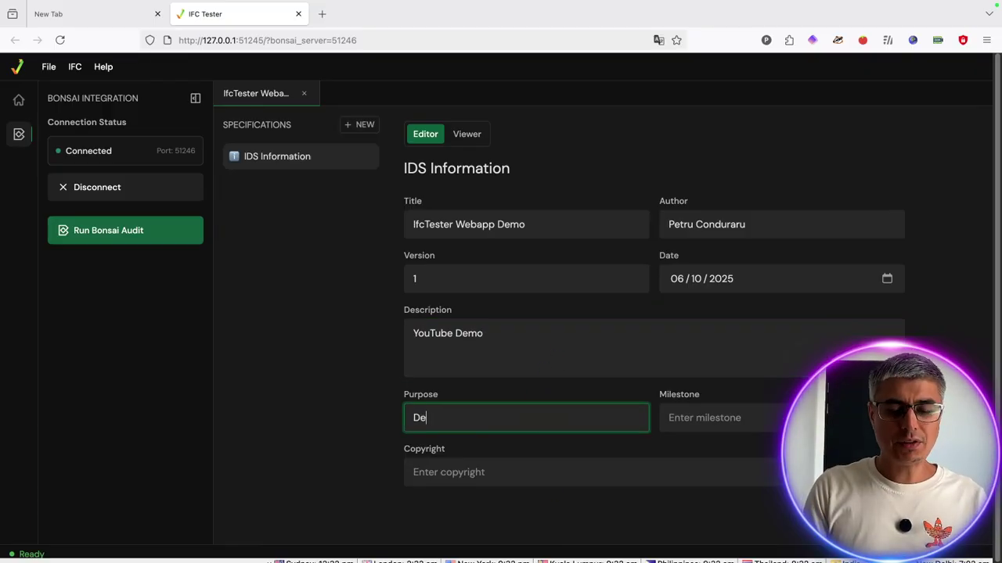
pyautogui.write('mo')
pyautogui.press('Tab')
pyautogui.write('D')
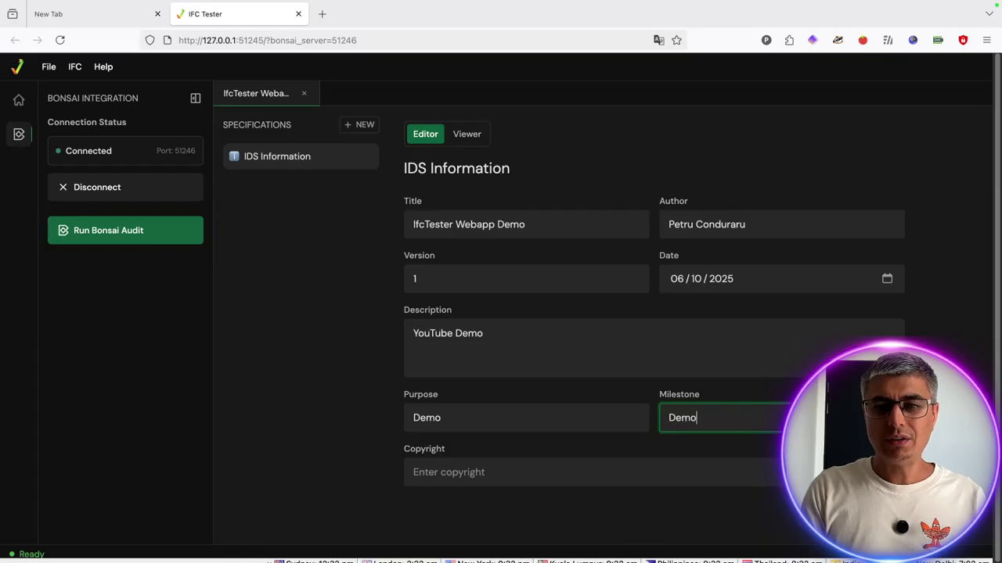
pyautogui.click(527, 481)
pyautogui.write('BIMvoice 2025')
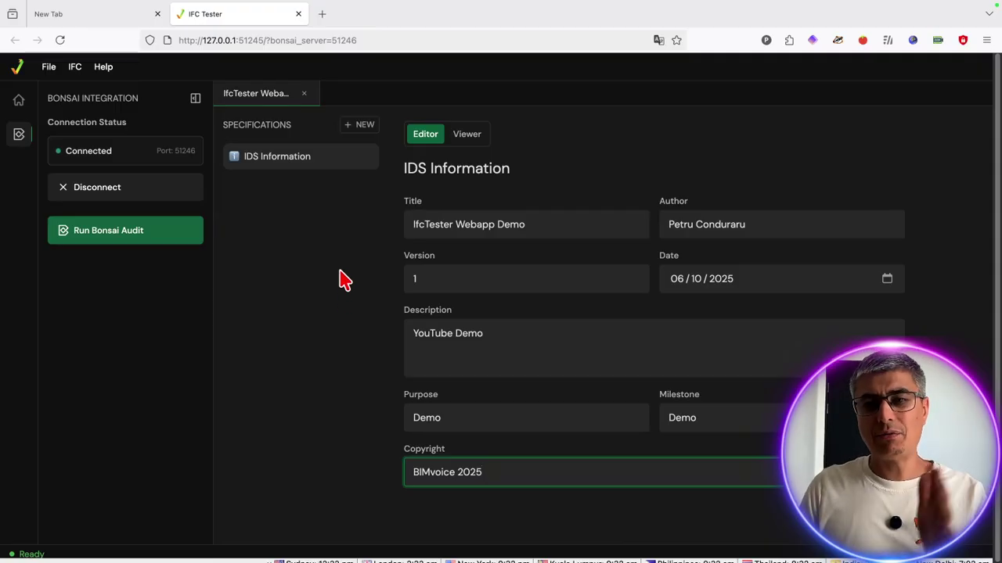
# Preview the IDS document in the viewer and return to the editor.
pyautogui.click(464, 135)
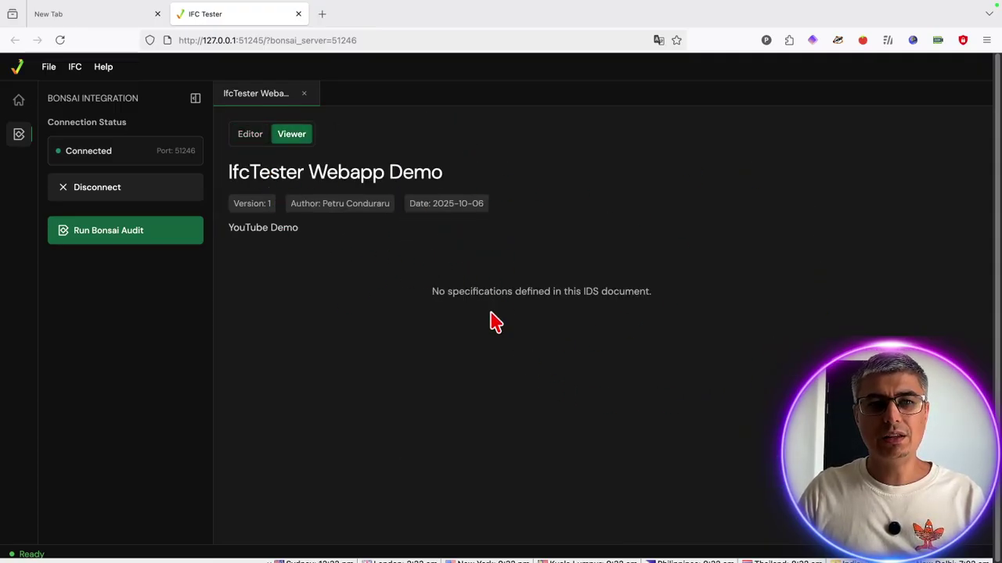
pyautogui.click(249, 137)
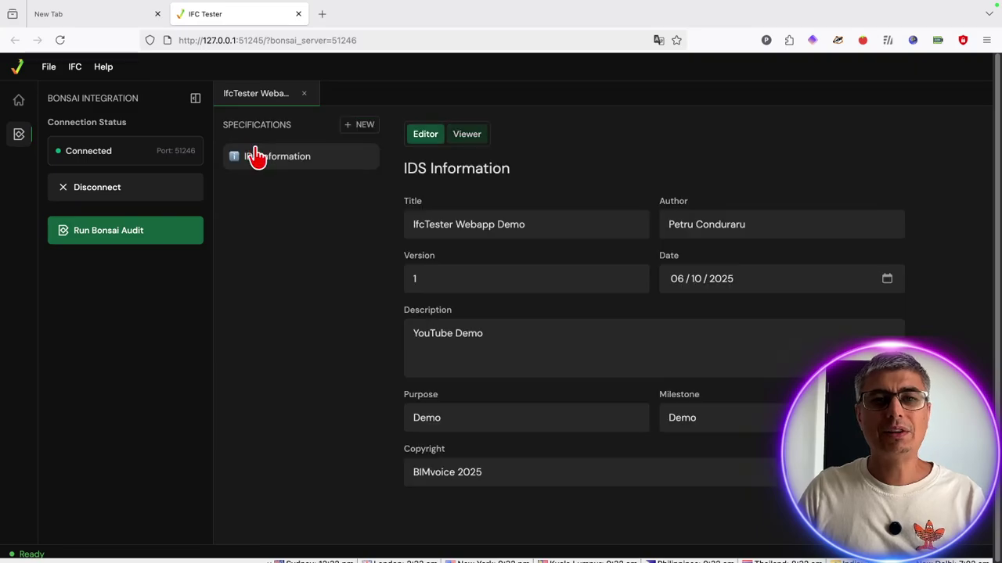
pyautogui.click(472, 136)
pyautogui.click(249, 136)
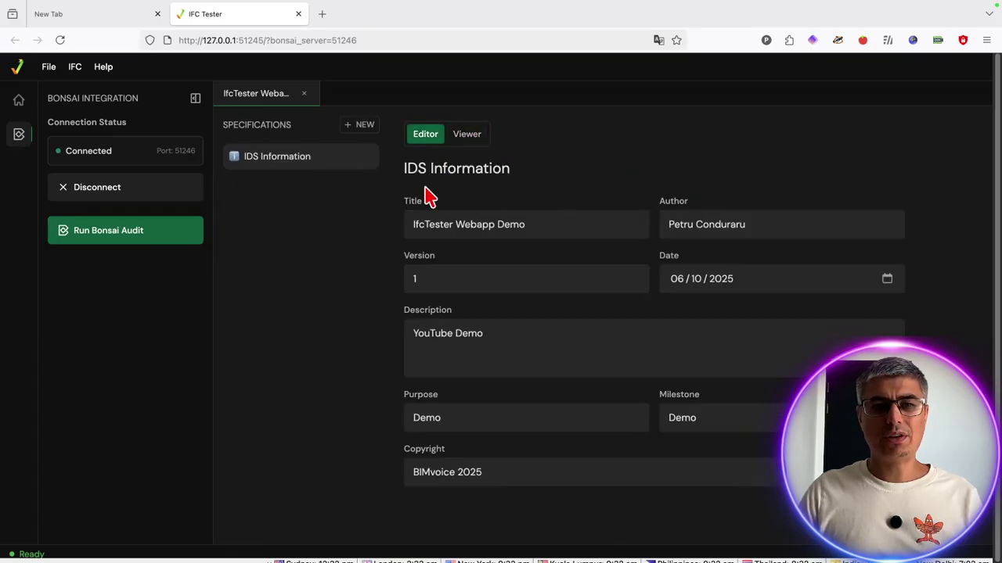
# Add a new specification to the IDS document and name it "Project Data".
pyautogui.click(356, 127)
pyautogui.click(381, 151)
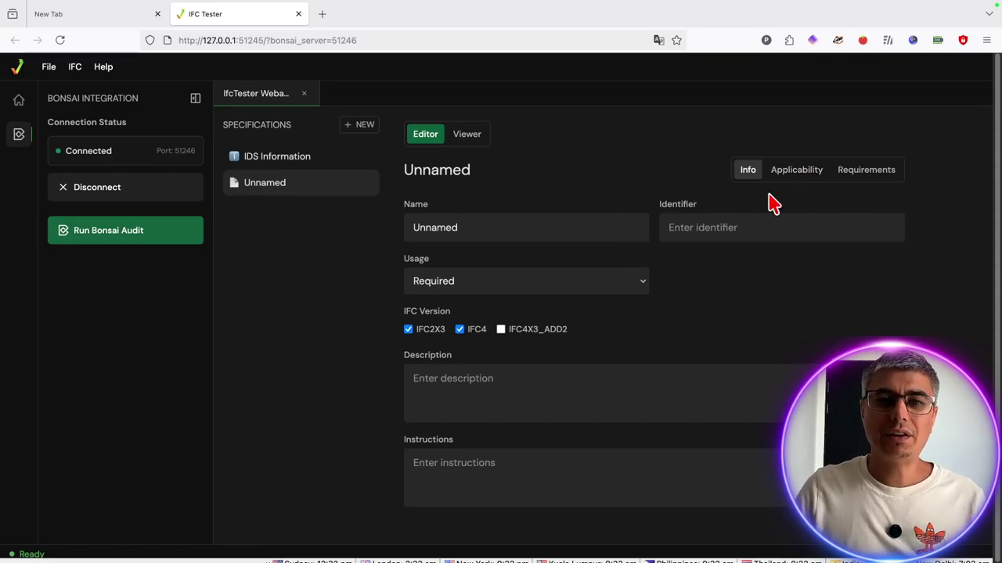
pyautogui.doubleClick(496, 219)
pyautogui.write('Pr')
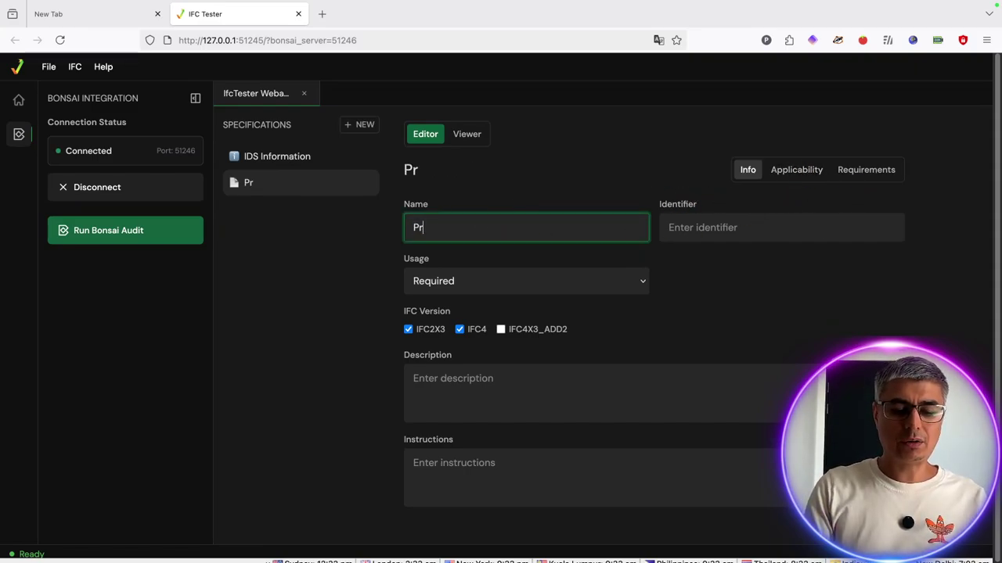
pyautogui.write('oject Data')
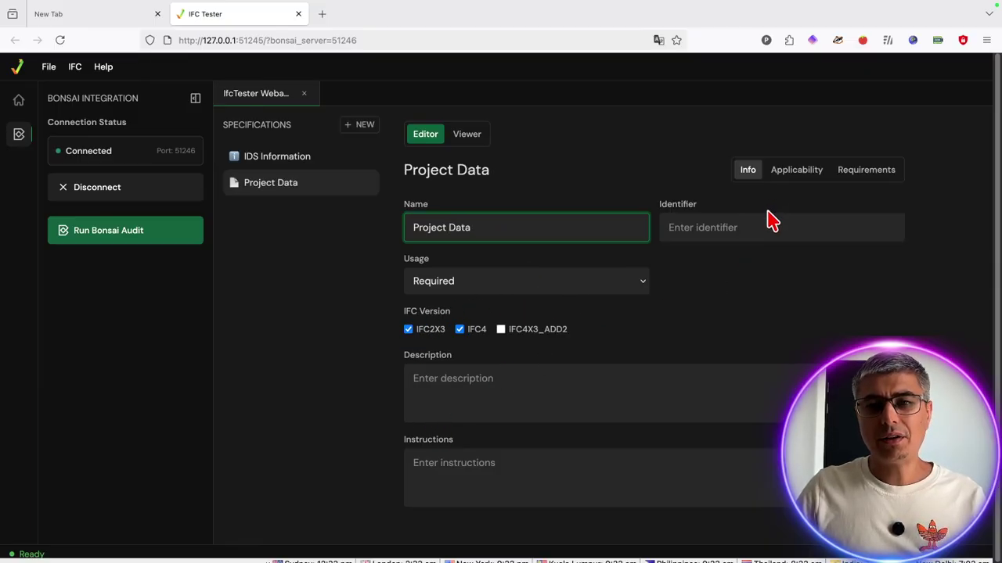
pyautogui.click(447, 499)
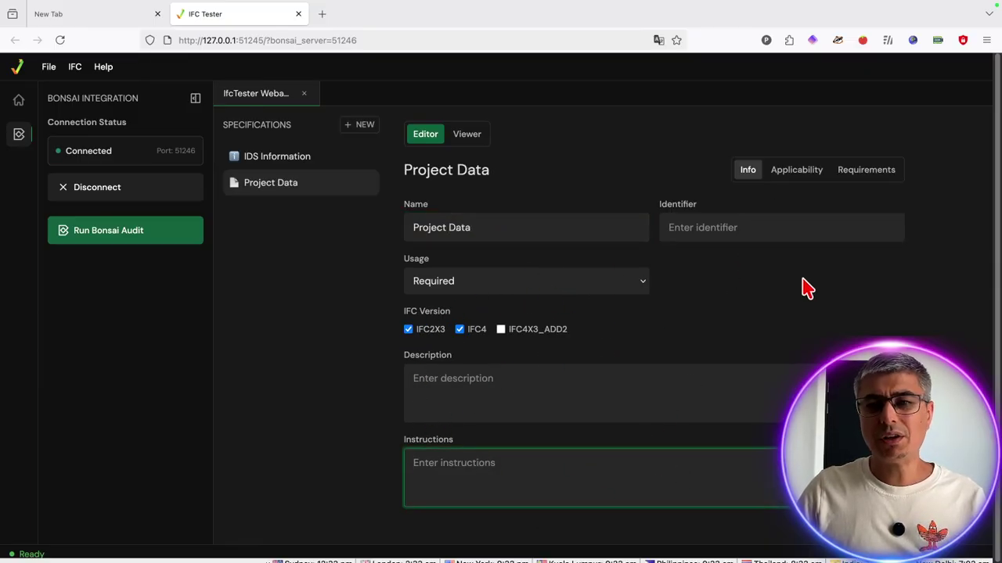
# Add an entity facet to the applicability of the Project Data specification, with IFCPROJECT as its entity name.
pyautogui.click(814, 173)
pyautogui.click(858, 216)
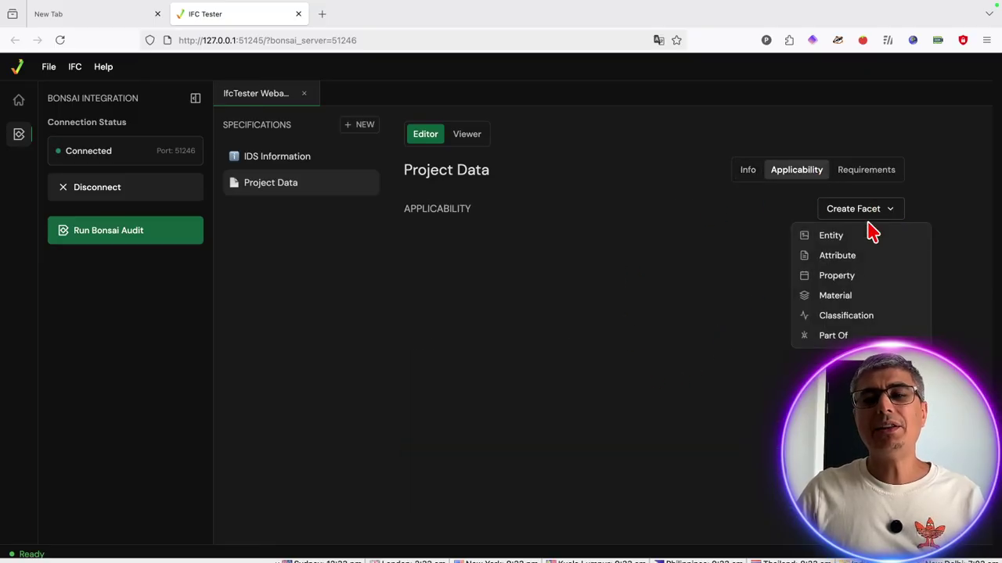
pyautogui.click(870, 233)
pyautogui.click(623, 295)
pyautogui.hotkey('ctrl', 'a')
pyautogui.press('BackSpace')
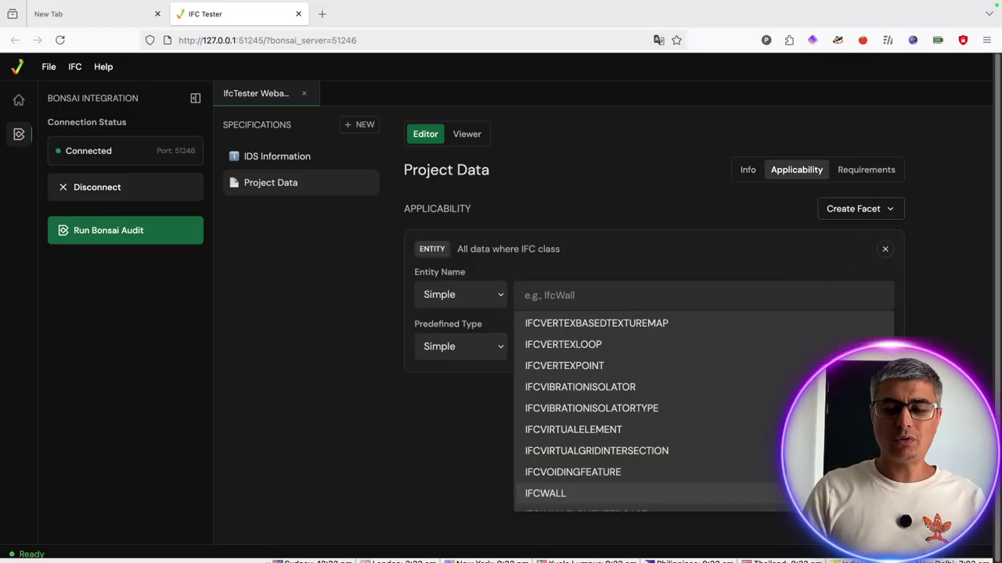
pyautogui.write('If')
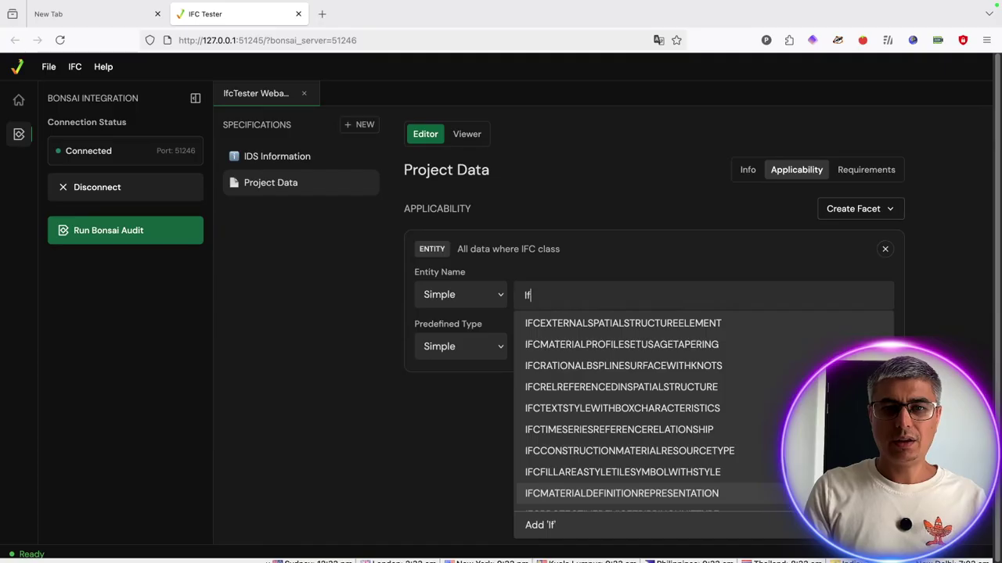
pyautogui.write('c')
pyautogui.press('BackSpace')
pyautogui.press('BackSpace')
pyautogui.press('BackSpace')
pyautogui.write('Proje')
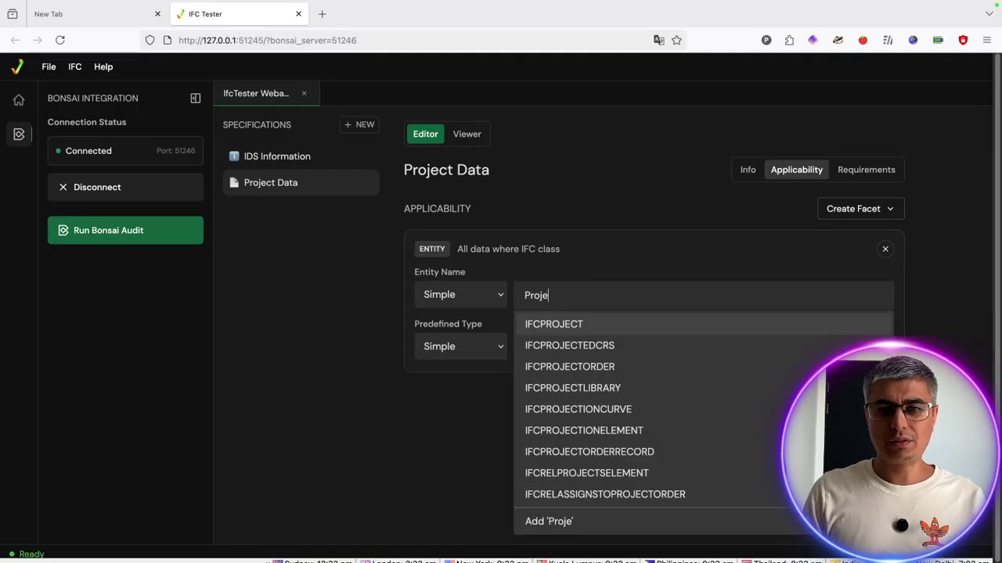
pyautogui.press('Return')
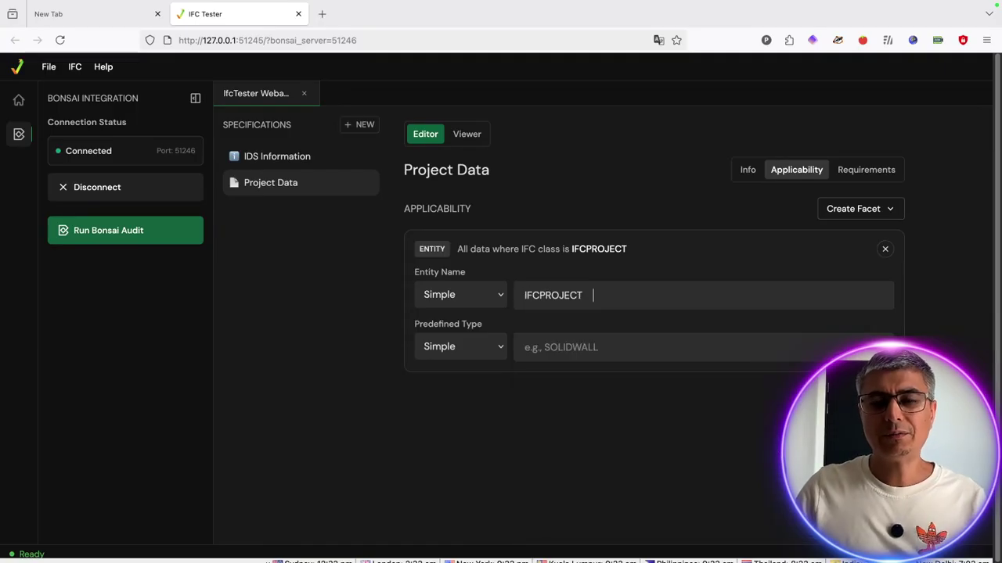
# Look over the facet types offered for the applicability and show the requirements of the Project Data specification.
pyautogui.click(897, 177)
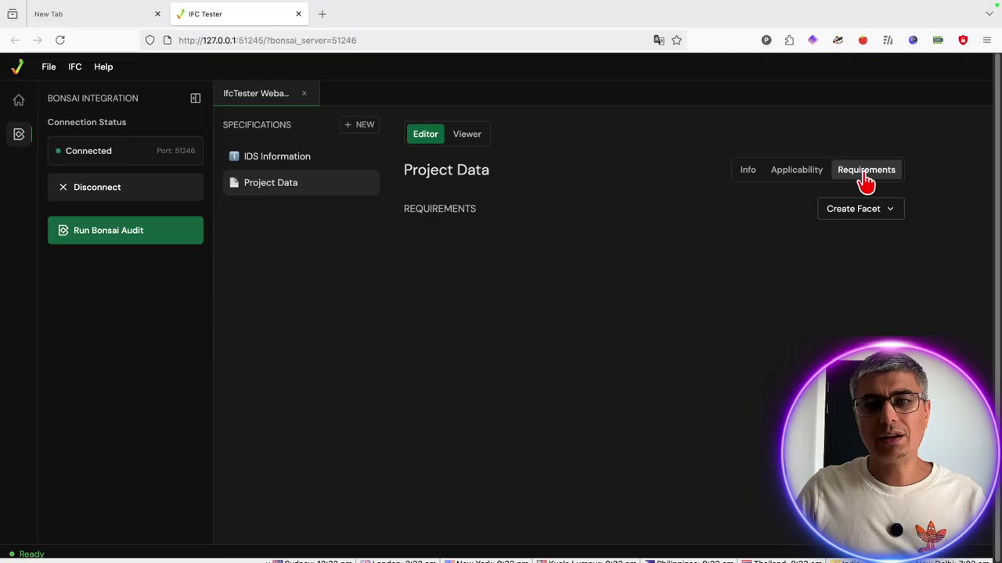
pyautogui.click(813, 177)
pyautogui.click(865, 213)
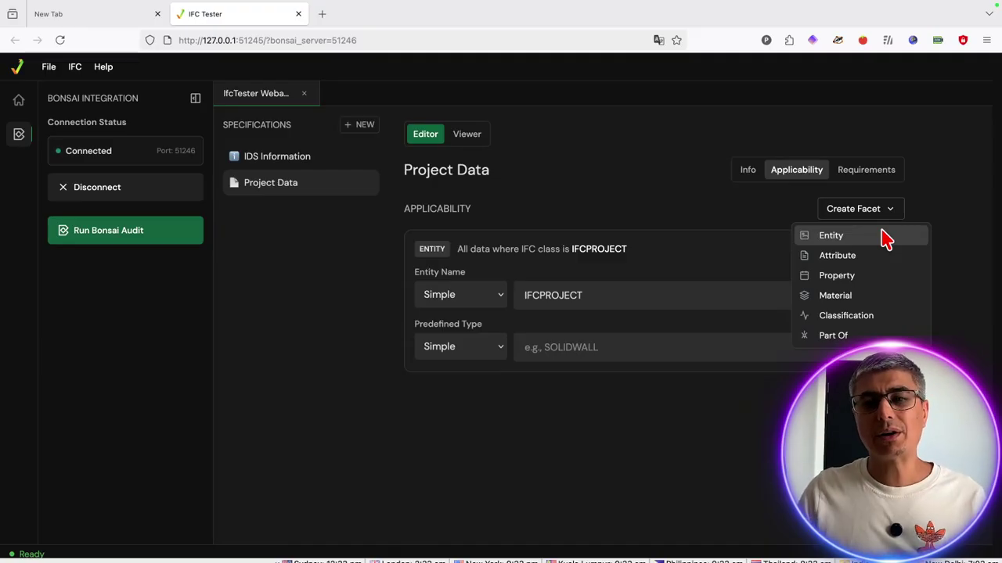
pyautogui.click(693, 204)
pyautogui.click(861, 174)
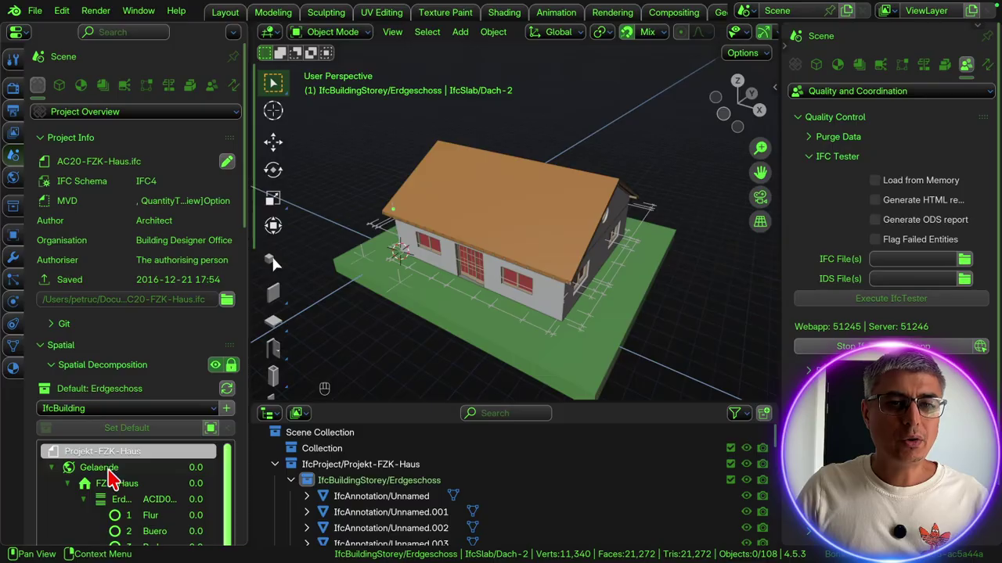
# Switch to Blender, show the object information of the IfcProject Projekt-FZK-Haus and widen the properties area to read its attributes.
pyautogui.click(543, 230)
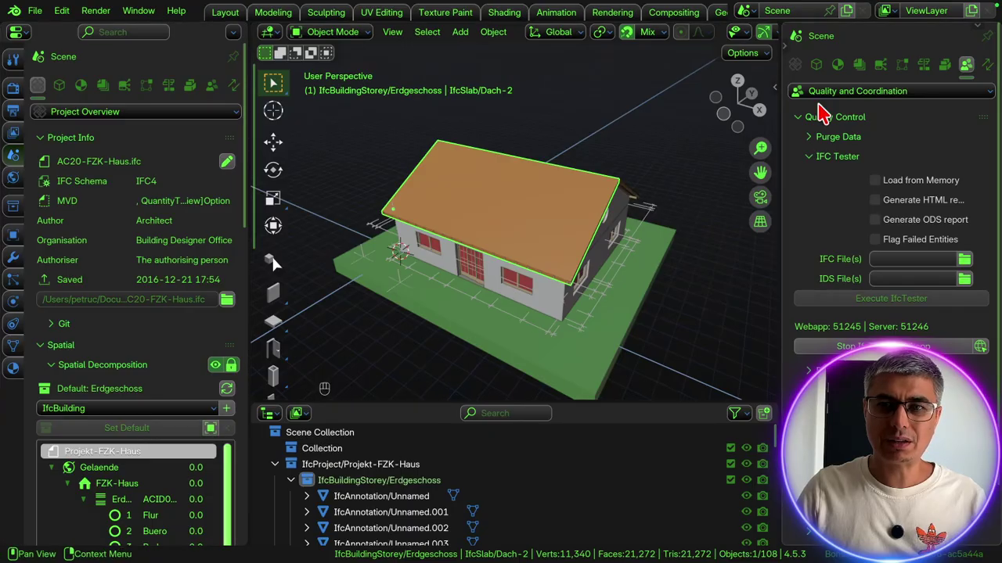
pyautogui.click(818, 66)
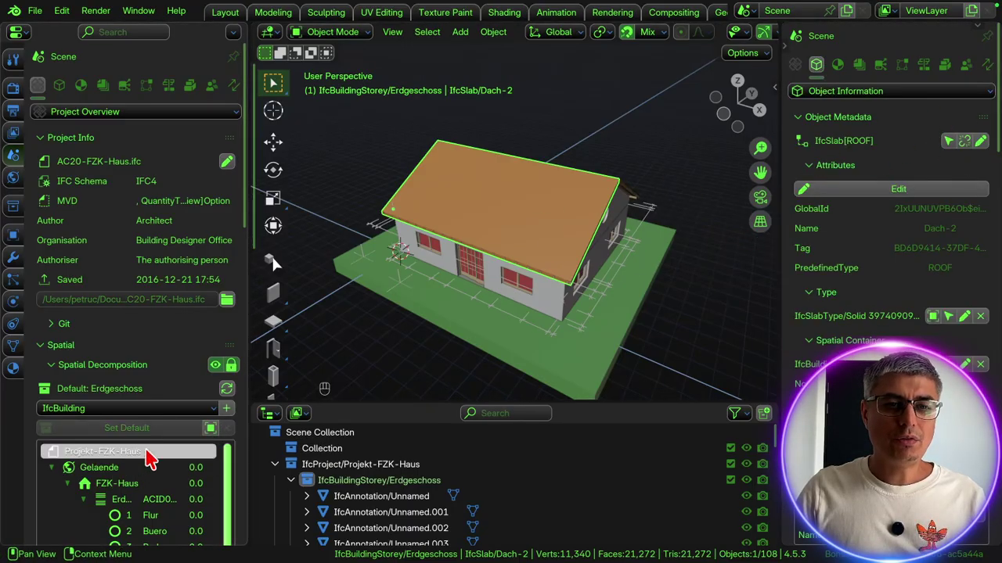
pyautogui.click(211, 428)
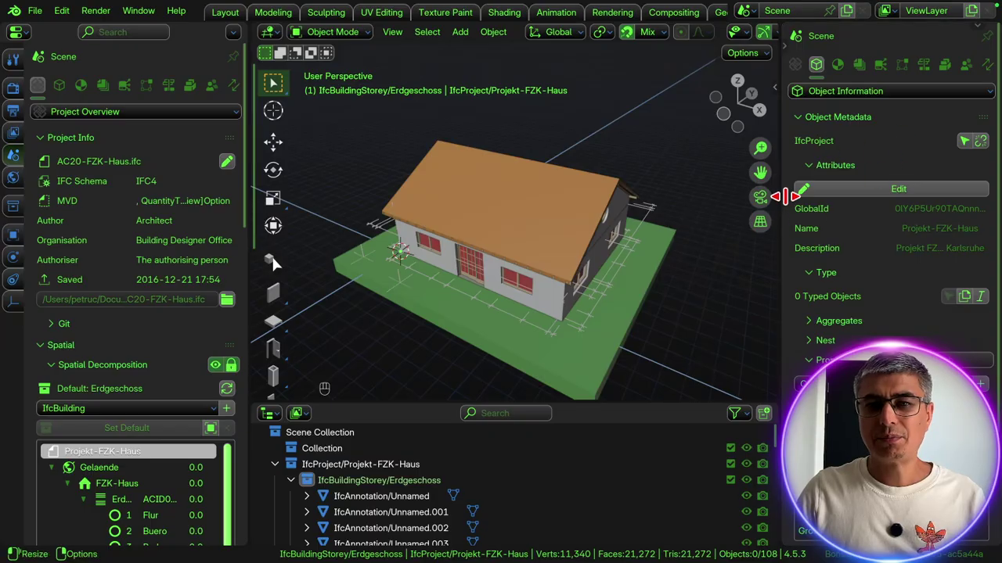
pyautogui.moveTo(783, 196); pyautogui.dragTo(684, 205)
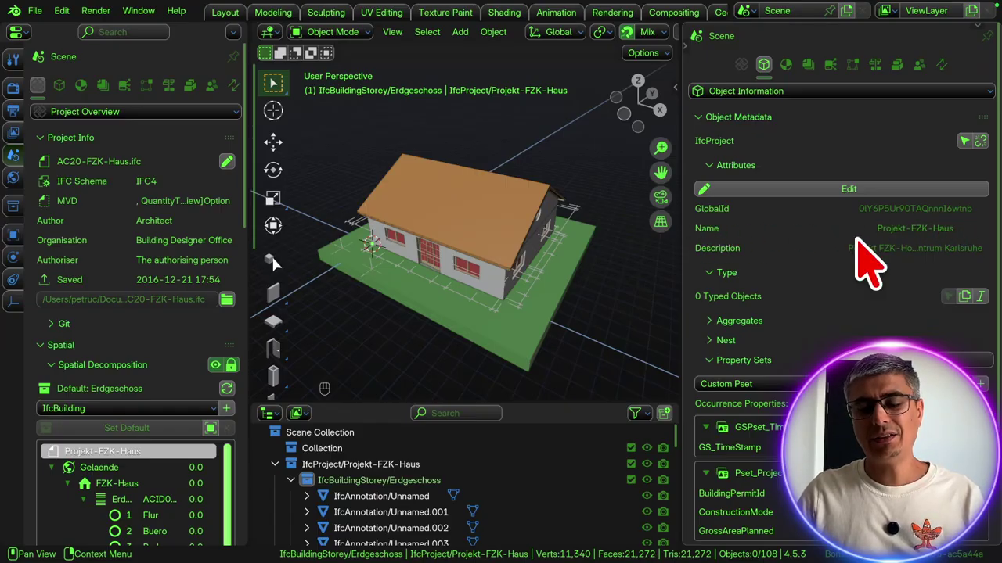
# Switch to IfcTester in the browser and add a Name attribute facet with value BIMvoice to the Project Data requirements.
pyautogui.hotkey('ctrl', 'Right')
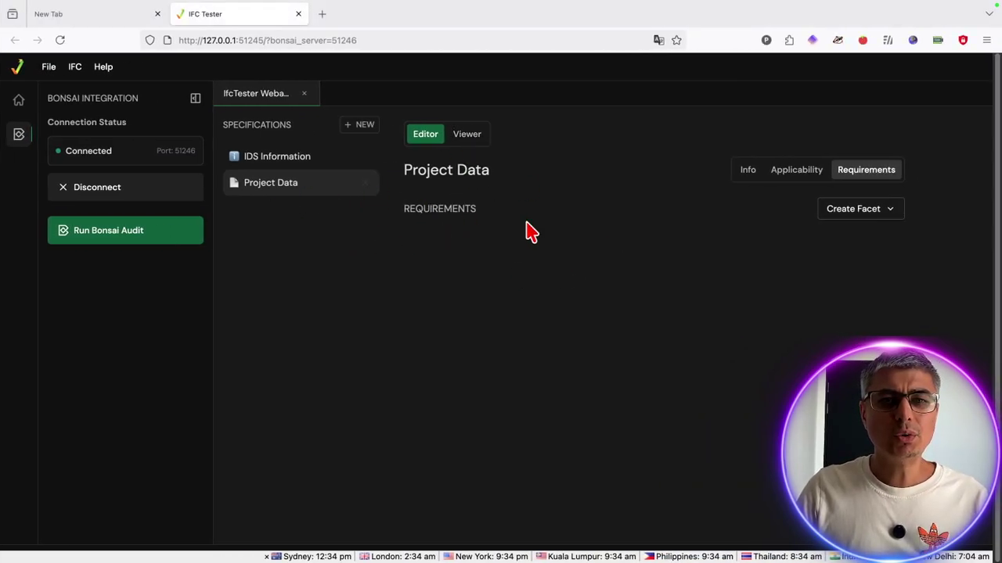
pyautogui.click(878, 216)
pyautogui.click(852, 258)
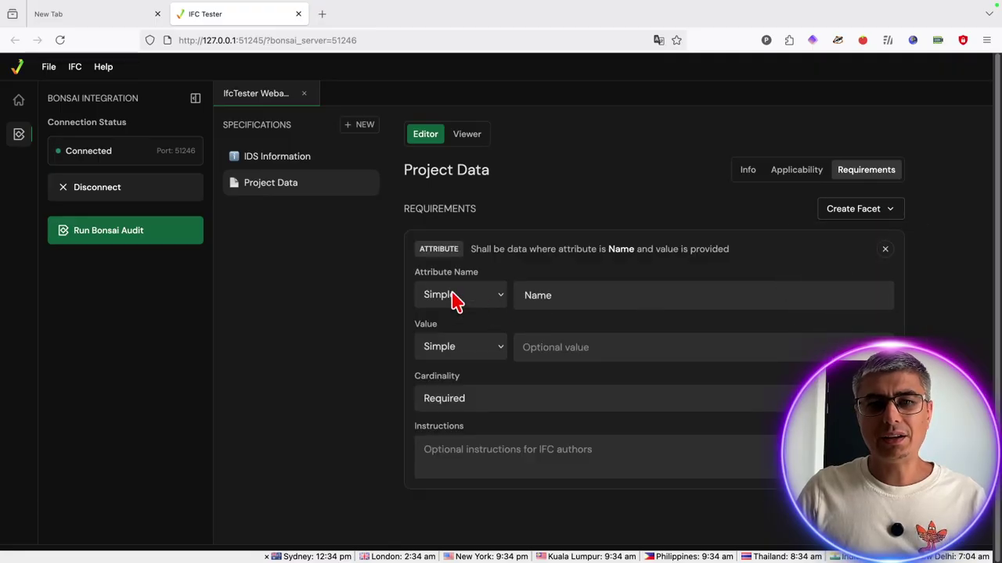
pyautogui.click(592, 344)
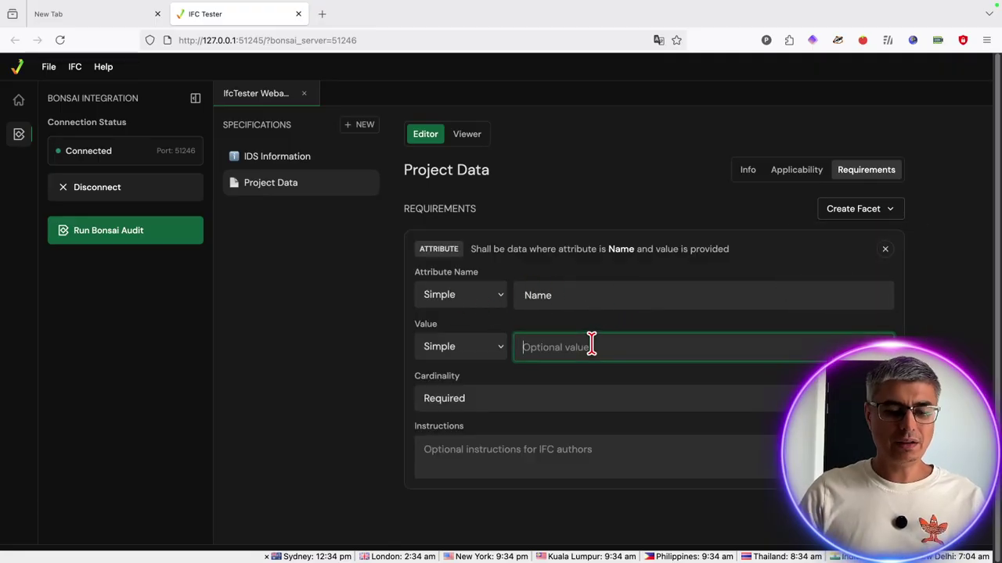
pyautogui.write('Bl')
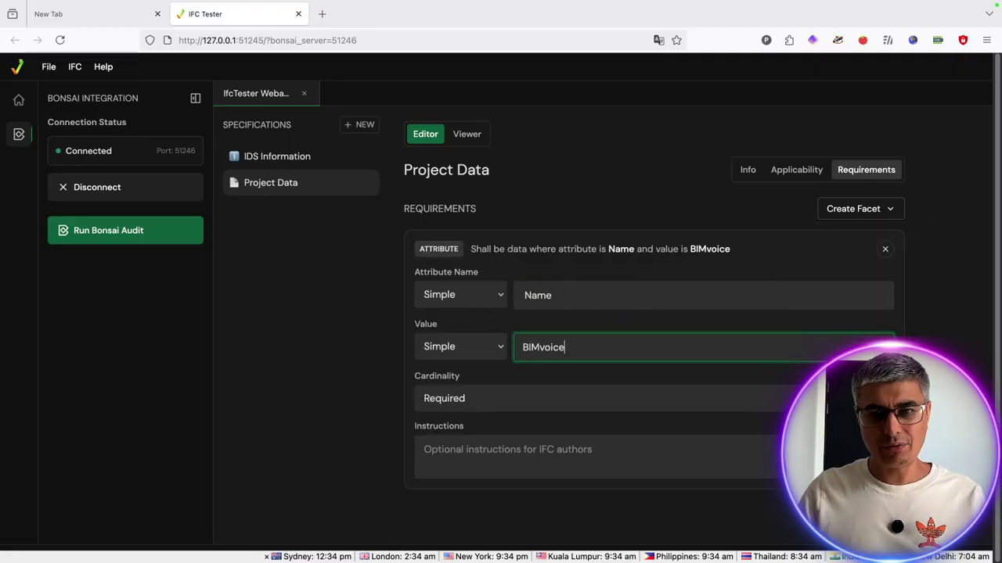
pyautogui.click(347, 313)
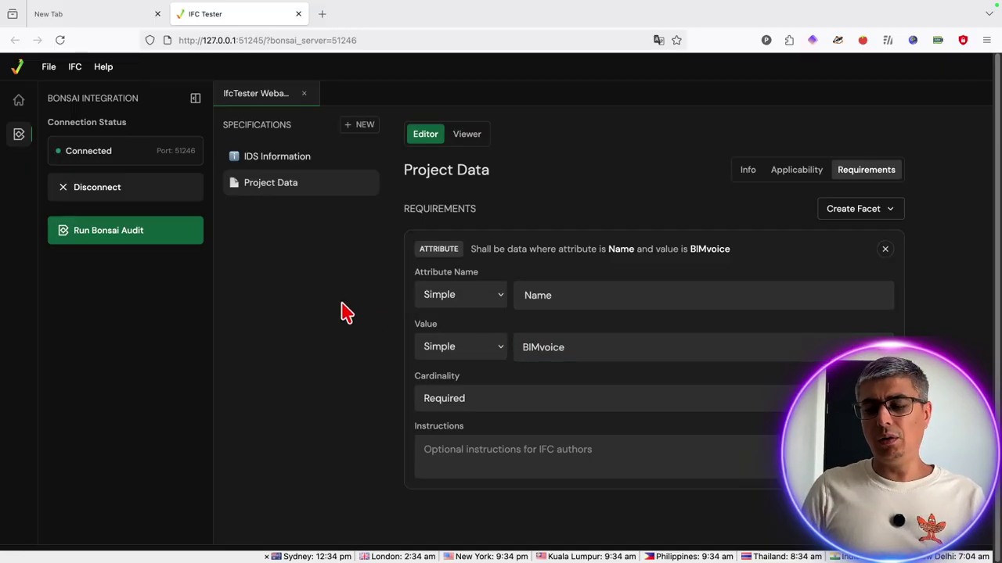
# Check the IfcProject name in Blender, return to IfcTester and view the Project Data specification's applicability and requirements in the viewer.
pyautogui.press('super+Tab')
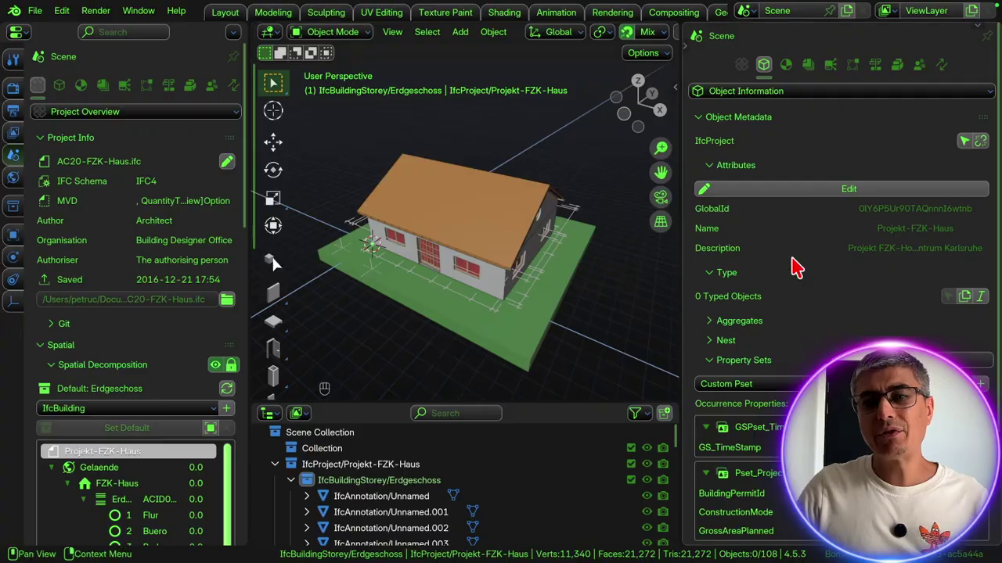
pyautogui.press('super+Tab')
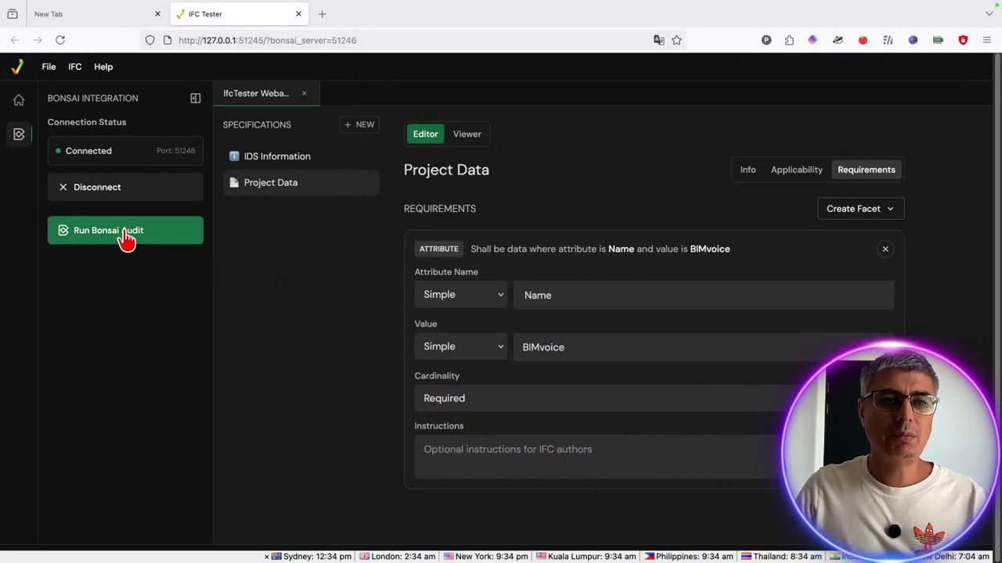
pyautogui.click(467, 137)
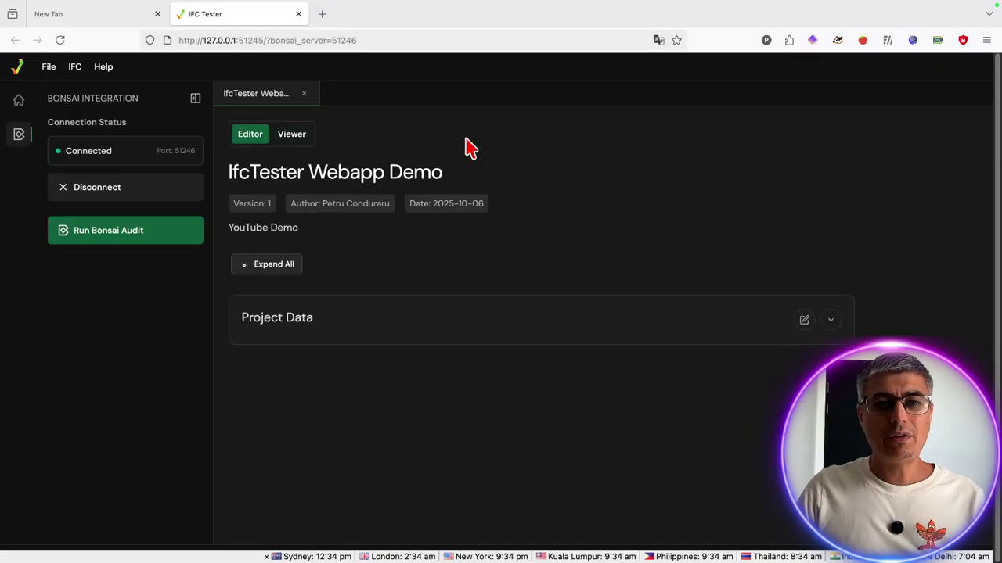
pyautogui.click(838, 323)
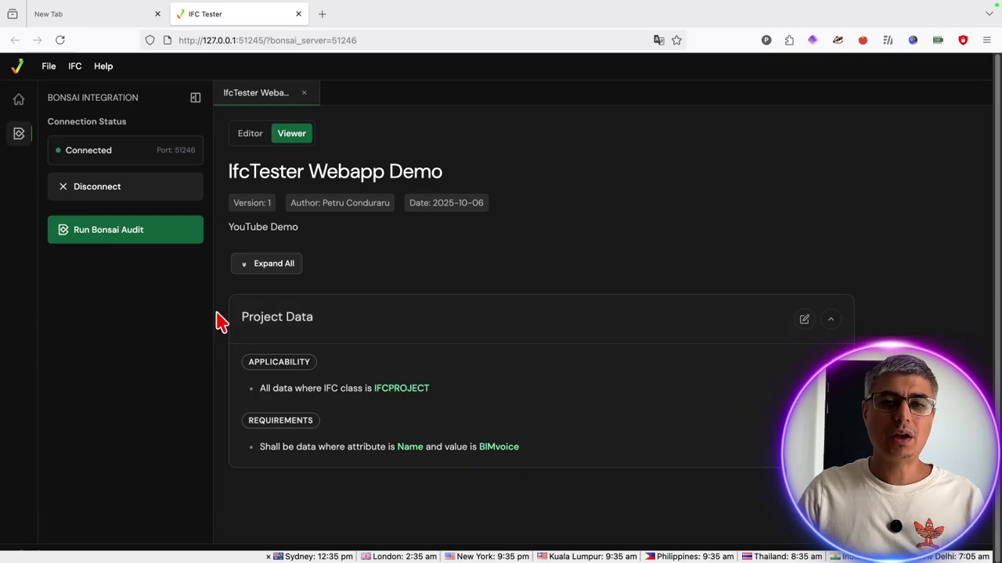
# Try to run the Bonsai audit with the Project Data specification, first from the viewer and again from the editor.
pyautogui.click(128, 235)
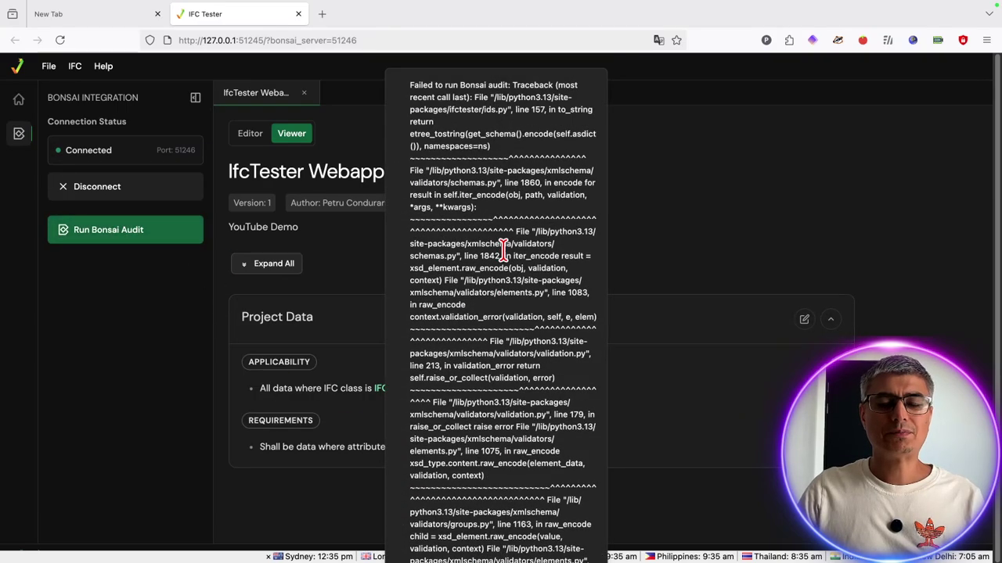
pyautogui.click(249, 138)
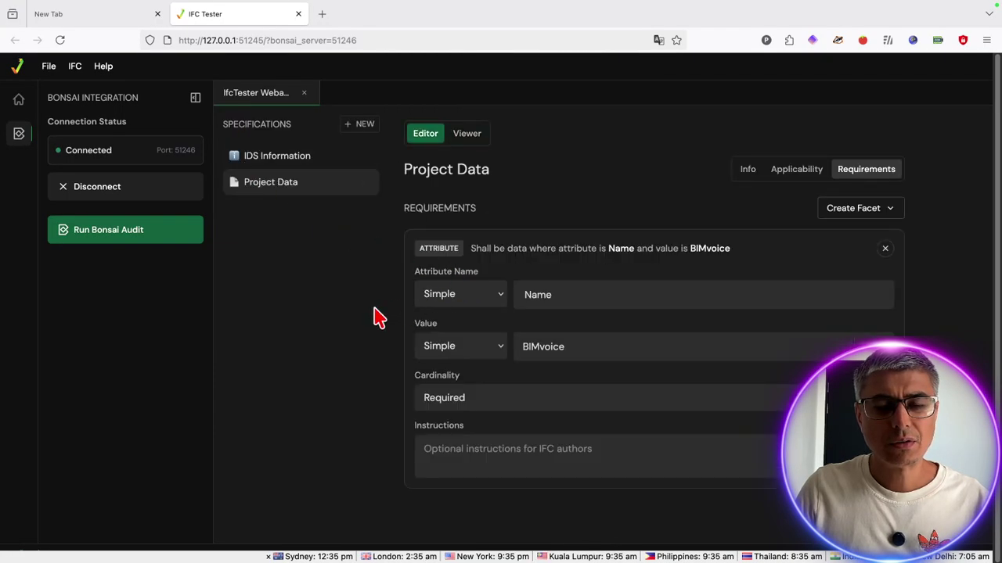
pyautogui.click(148, 234)
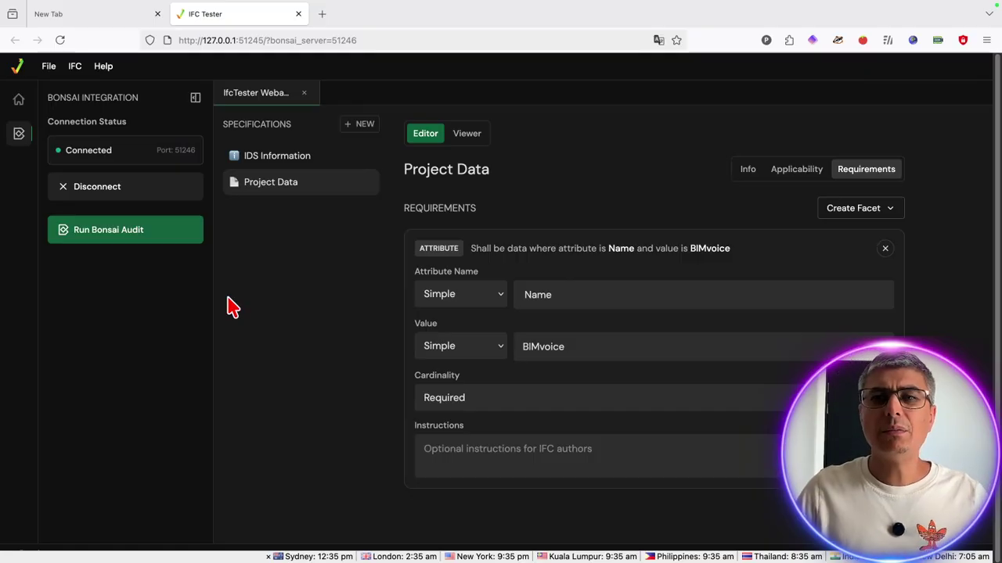
# Disable AdBlocker Ultimate for the IfcTester site.
pyautogui.click(962, 39)
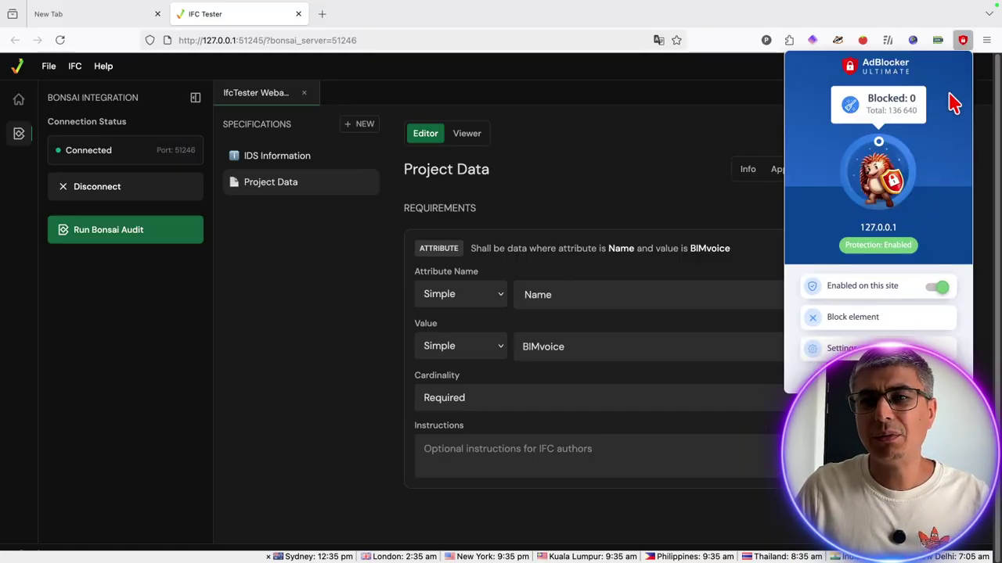
pyautogui.click(943, 289)
pyautogui.click(299, 222)
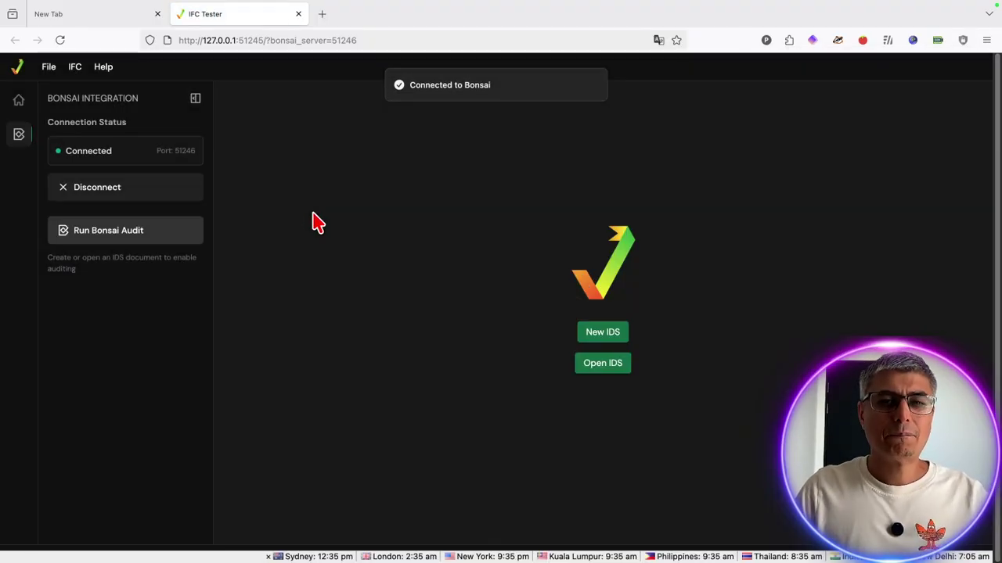
# Create a new IDS document and add a specification named "Project Data".
pyautogui.click(623, 350)
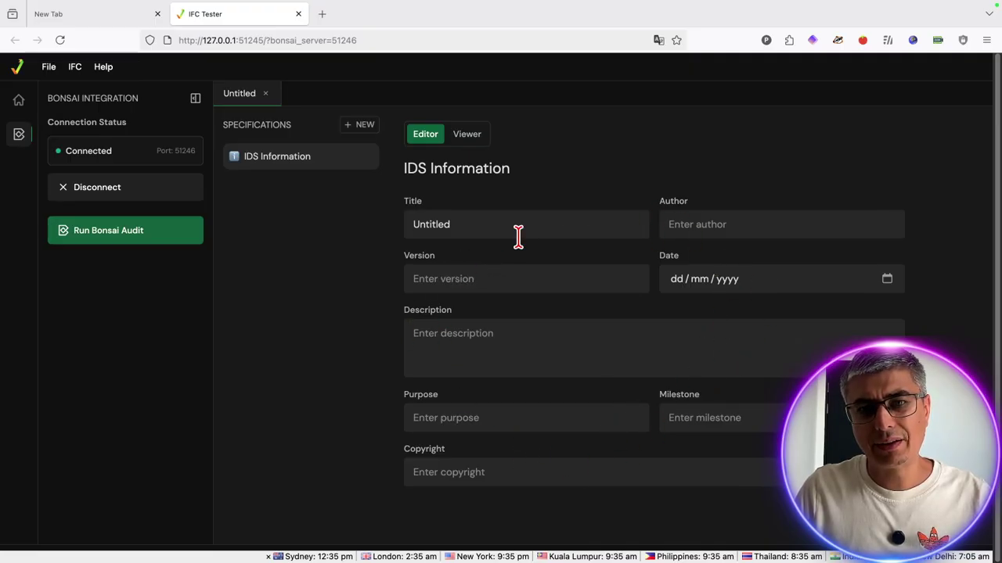
pyautogui.click(359, 127)
pyautogui.click(370, 149)
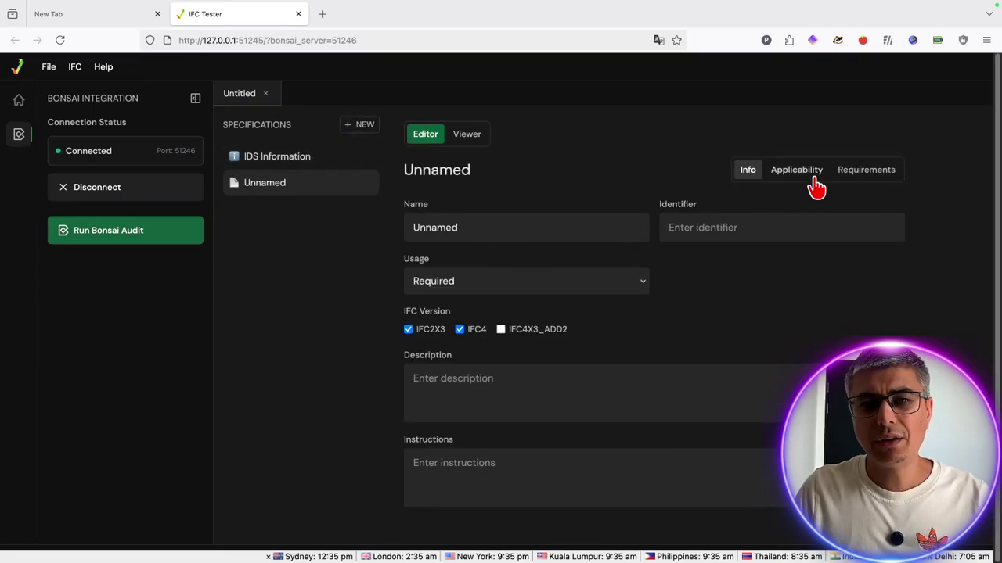
pyautogui.click(538, 230)
pyautogui.doubleClick(538, 230)
pyautogui.write('Proje')
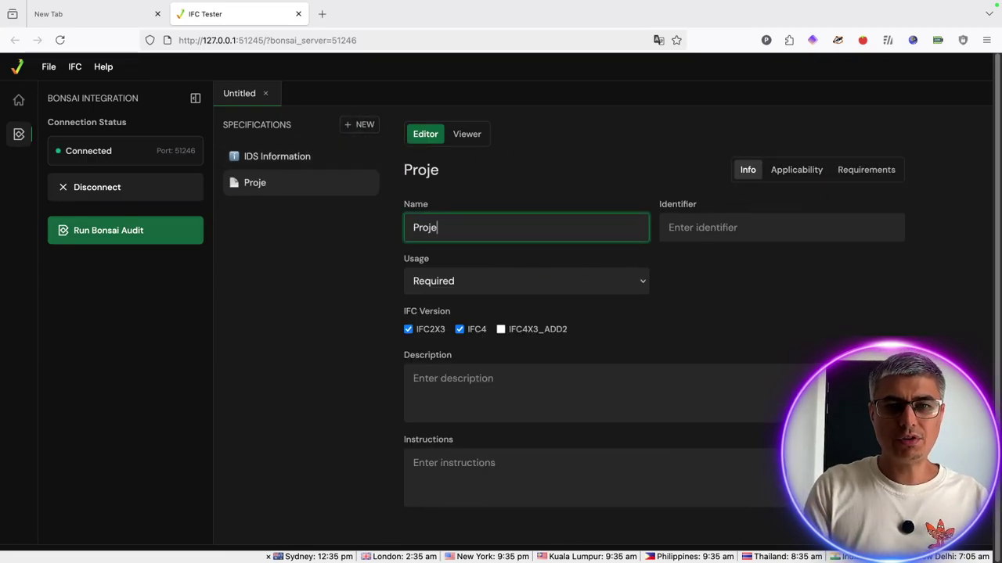
pyautogui.write('ct Data')
# Add an entity facet to the applicability of the Project Data specification, with IFCPROJECT as its entity name.
pyautogui.click(794, 171)
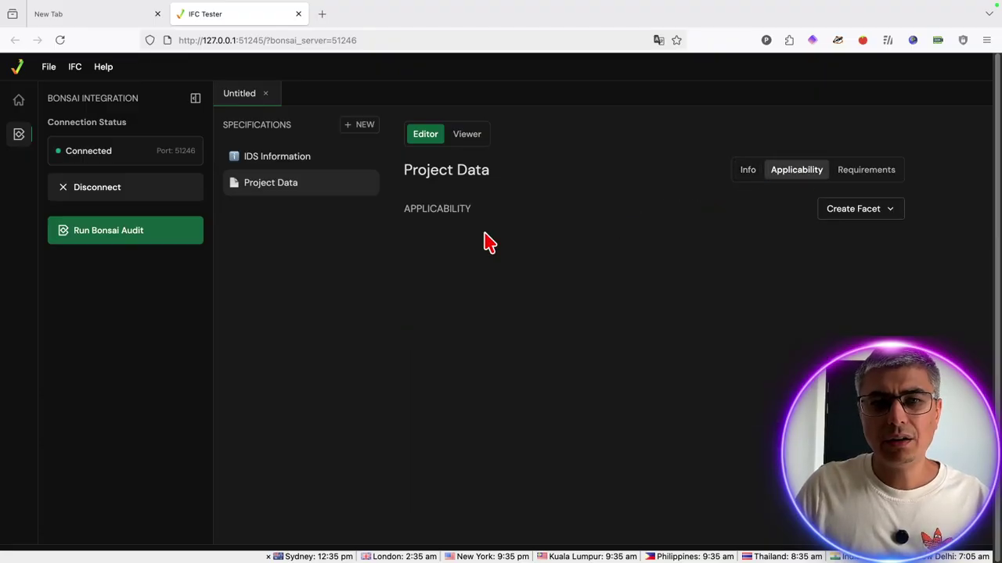
pyautogui.click(861, 209)
pyautogui.click(813, 233)
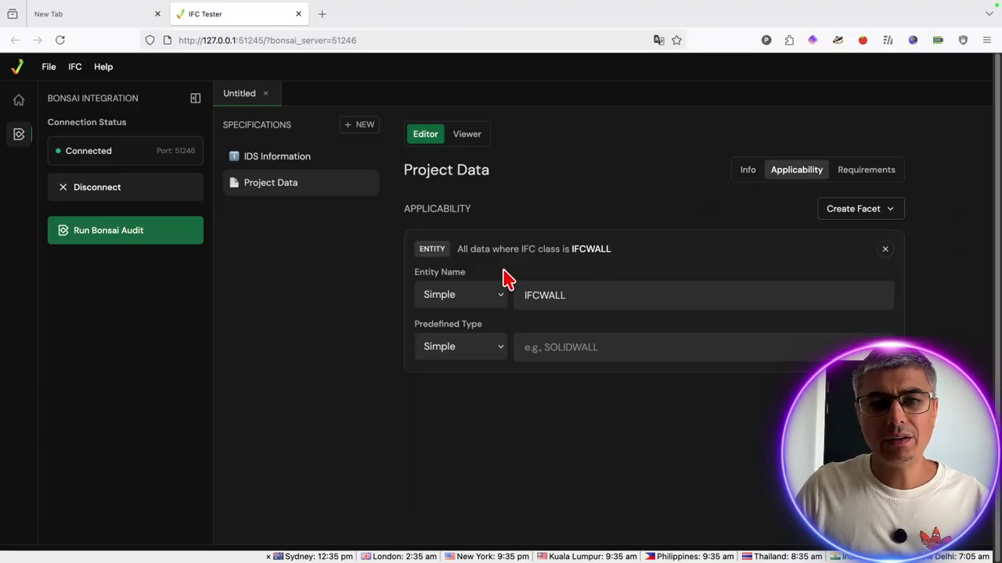
pyautogui.click(579, 295)
pyautogui.click(581, 295)
pyautogui.write('project')
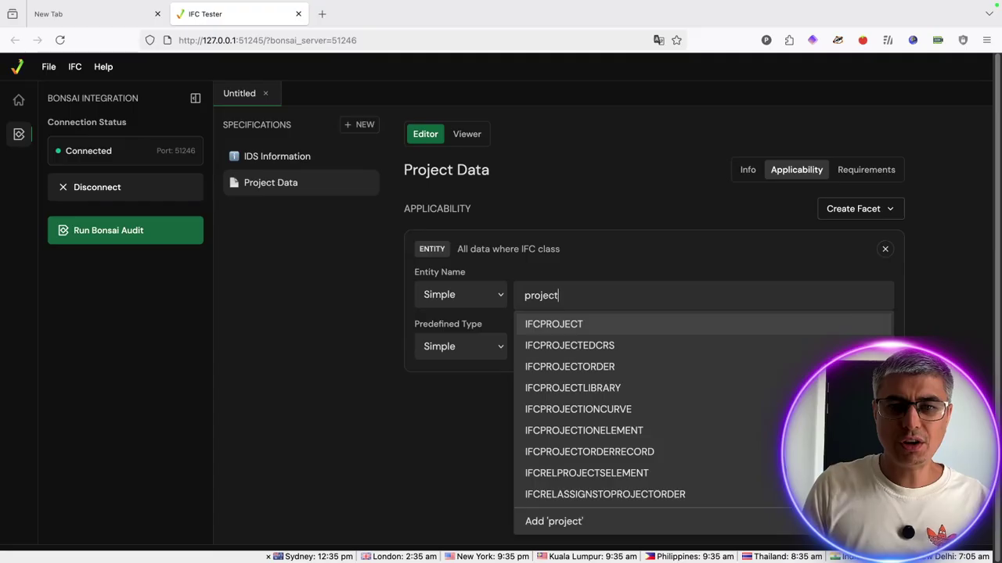
pyautogui.press('Return')
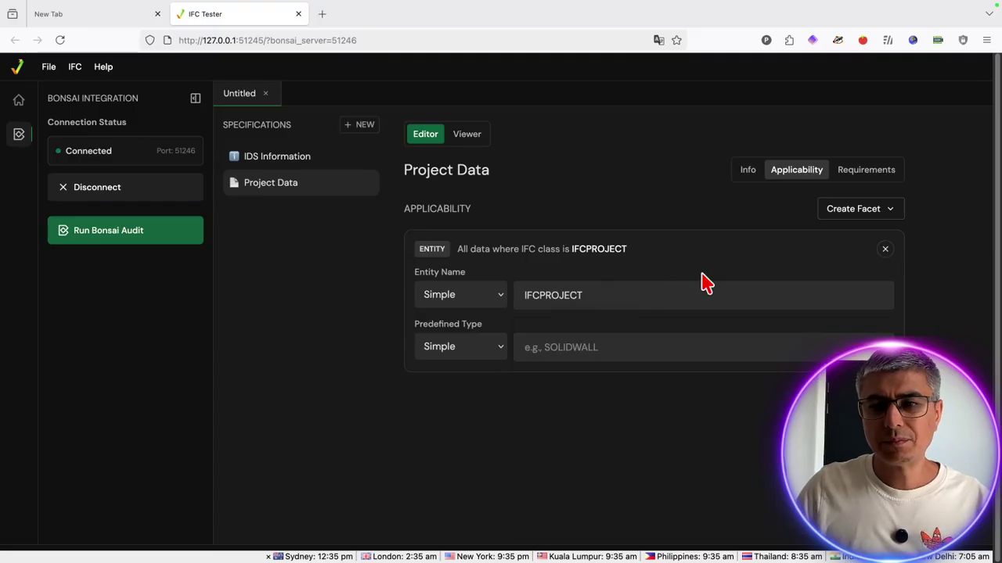
# Add an attribute facet for Name to the Project Data requirements and set its value to "asd".
pyautogui.click(864, 173)
pyautogui.click(861, 209)
pyautogui.click(834, 257)
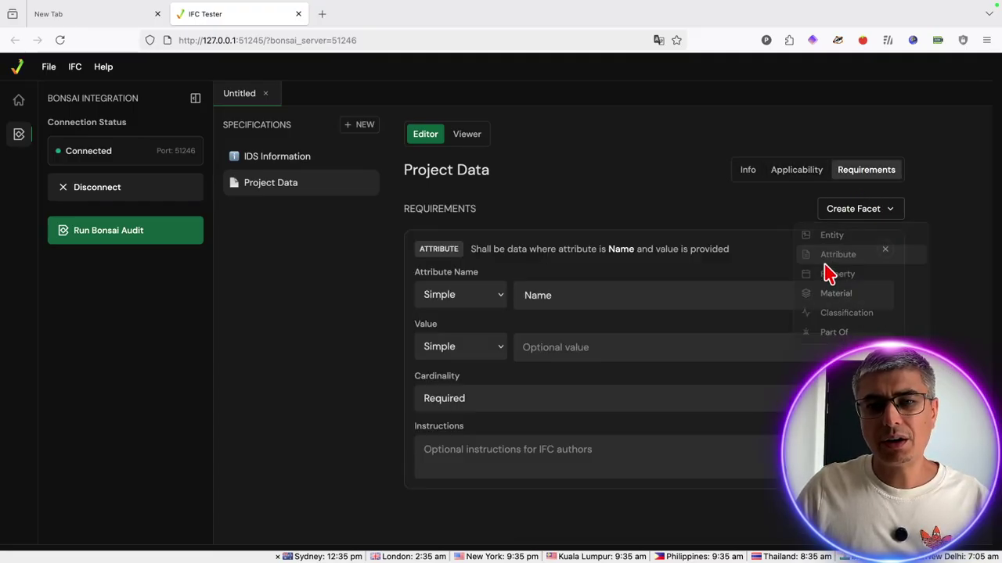
pyautogui.click(581, 344)
pyautogui.write('BIM')
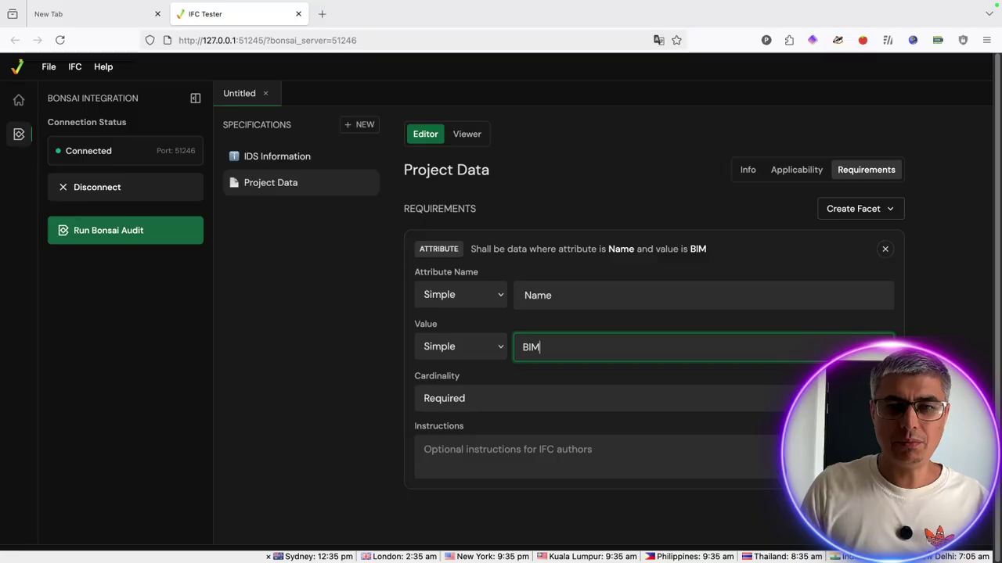
pyautogui.press('BackSpace')
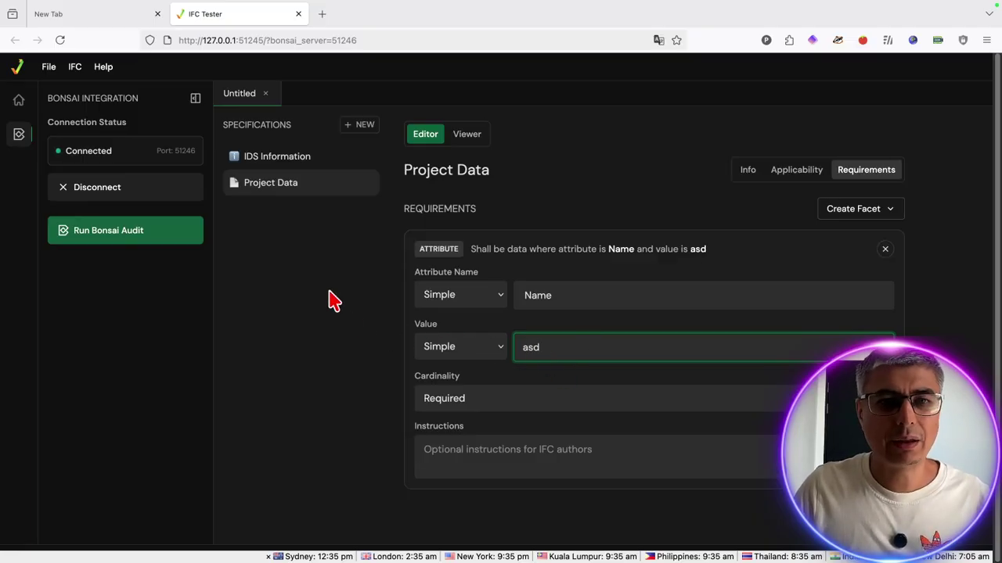
pyautogui.click(334, 301)
# Run the Bonsai audit on the document, return to the editor and show the IDS information.
pyautogui.click(168, 231)
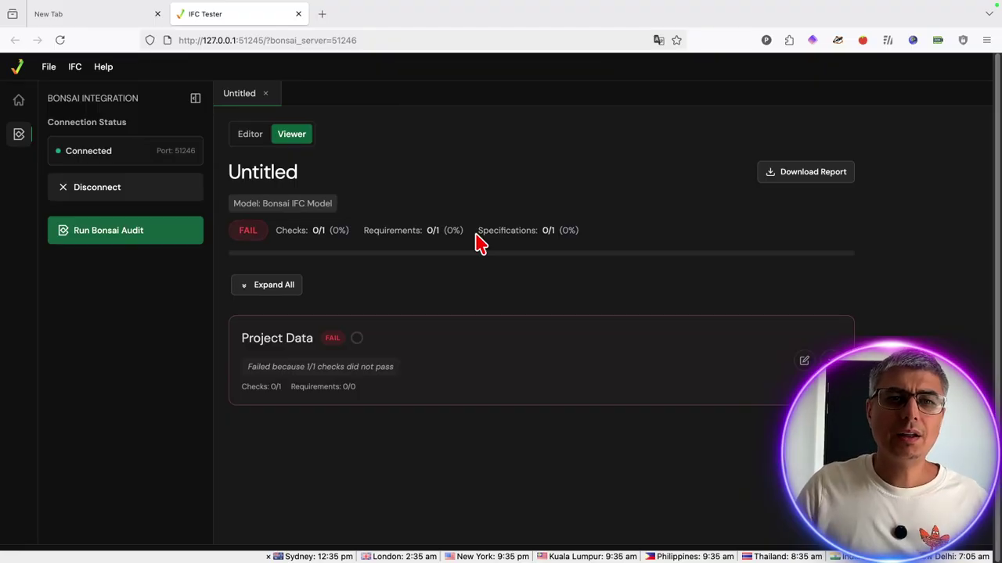
pyautogui.click(251, 136)
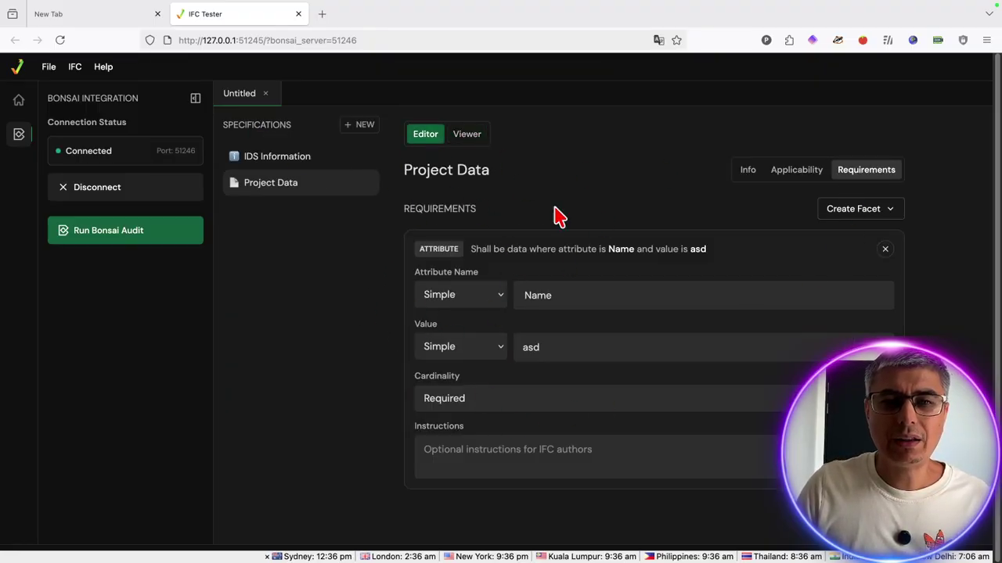
pyautogui.click(298, 160)
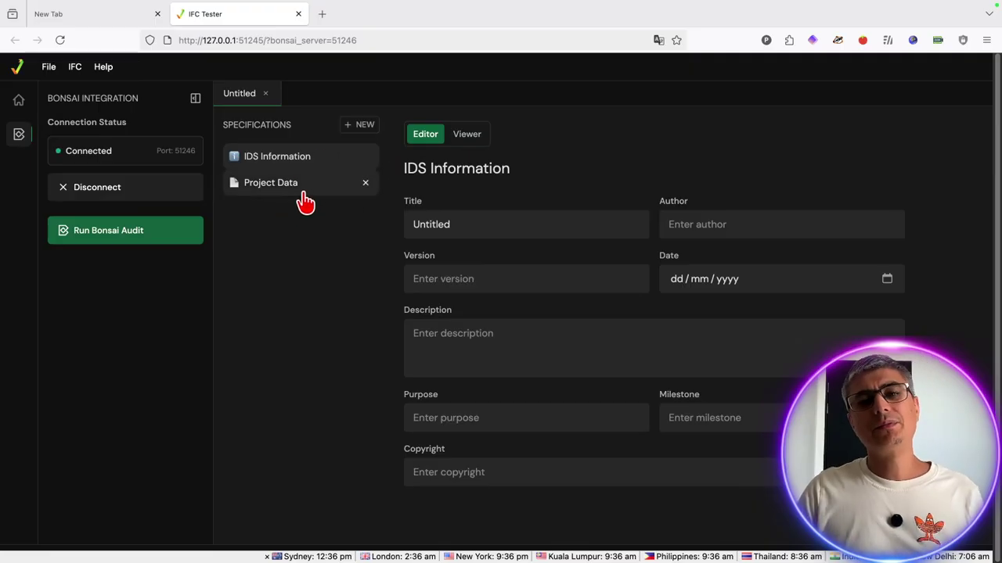
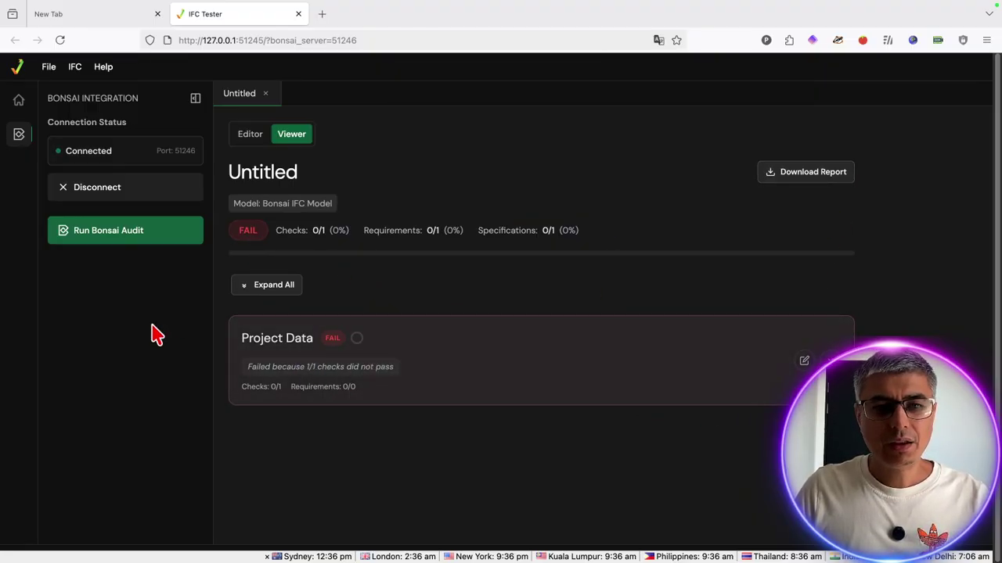
# Examine the expanded Project Data audit result and return to the specification's requirements in the editor.
pyautogui.click(830, 361)
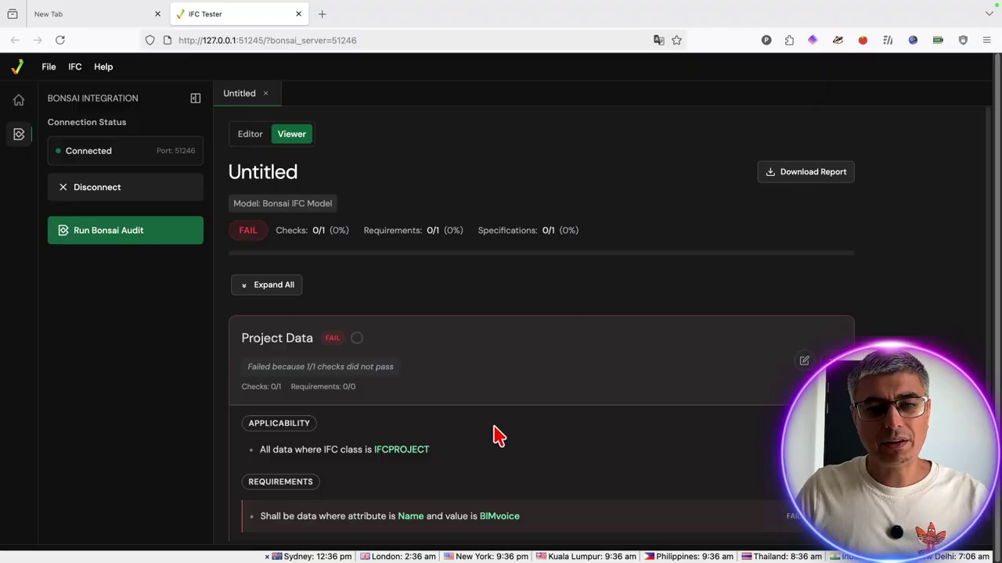
pyautogui.scroll(-1, 620, 354)
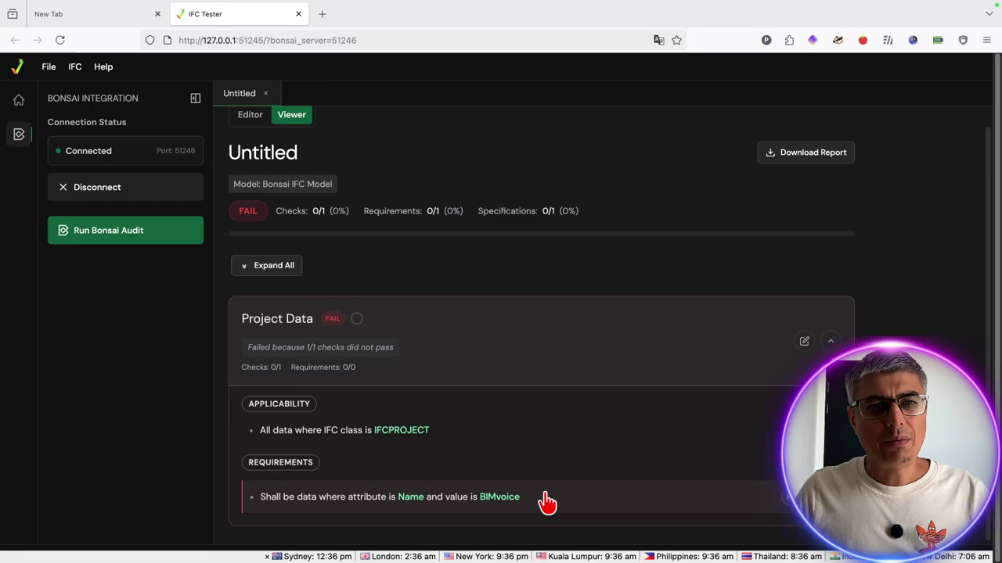
pyautogui.click(257, 119)
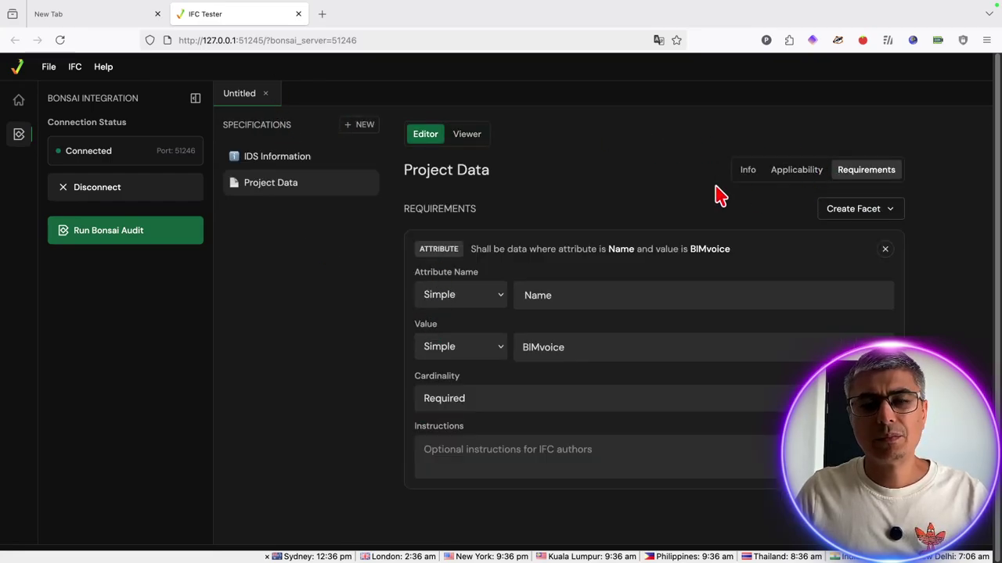
# Rerun the Bonsai audit and expand the Project Data result down to the failed elements of the Name requirement.
pyautogui.click(150, 235)
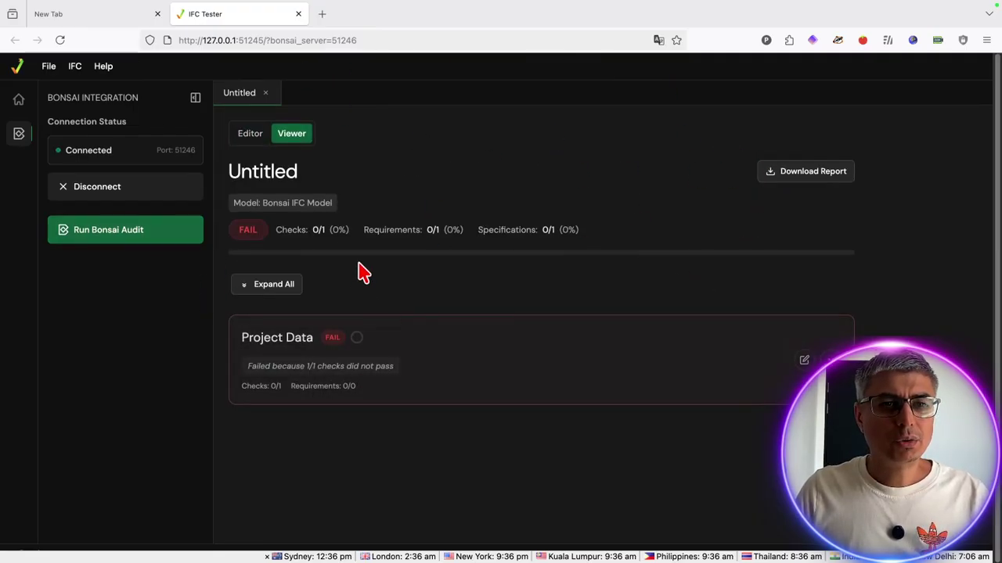
pyautogui.click(644, 396)
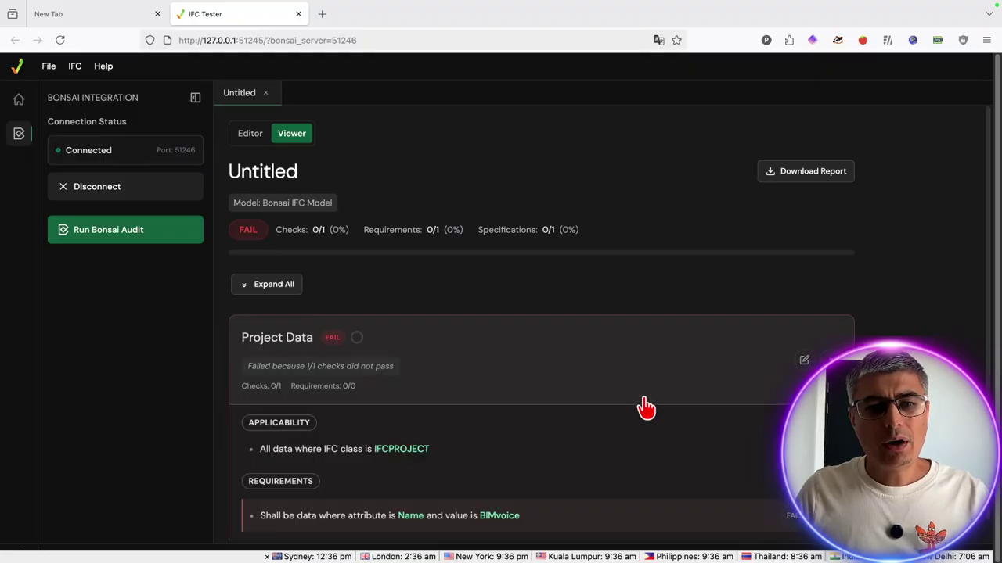
pyautogui.scroll(-1, 653, 384)
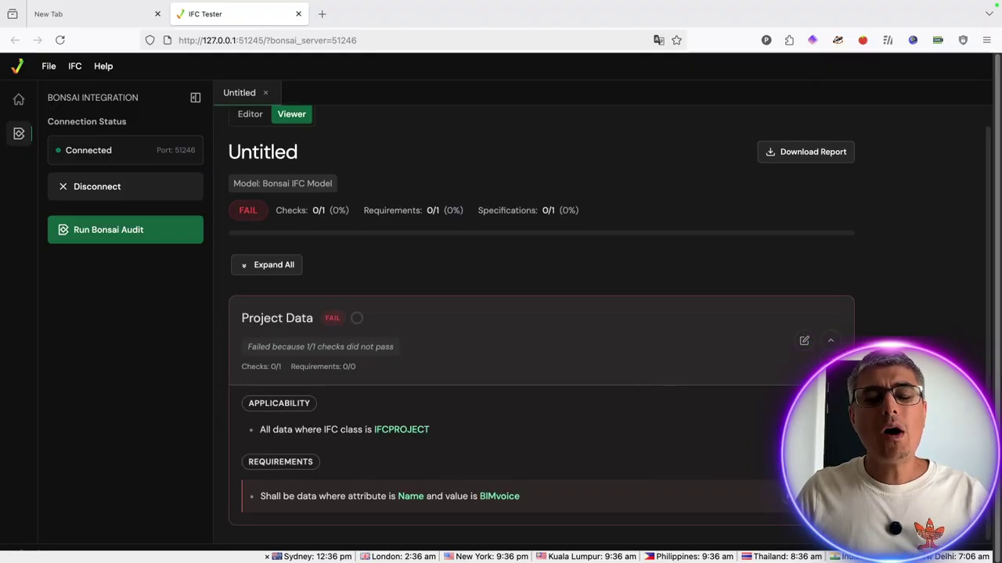
pyautogui.scroll(-2, 659, 321)
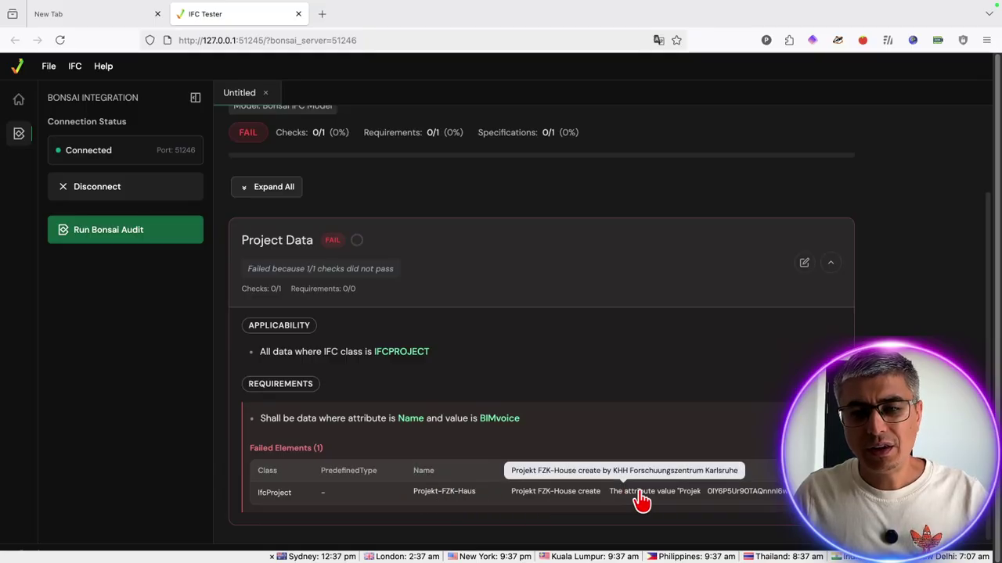
# Copy the Name entry of the failed IfcProject element and return to the Project Data requirements in the editor.
pyautogui.rightClick(443, 498)
pyautogui.click(479, 327)
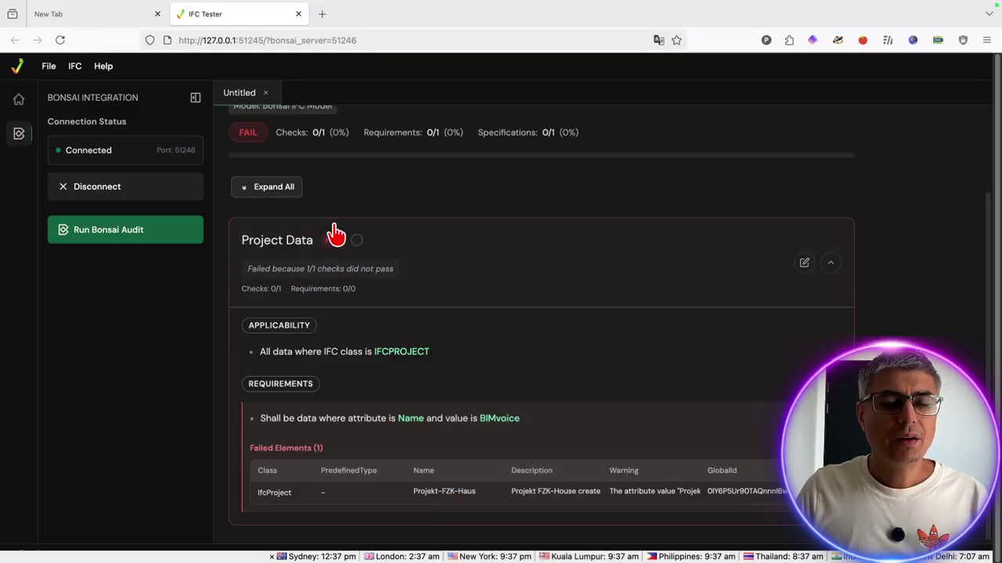
pyautogui.scroll(2, 326, 233)
pyautogui.click(250, 134)
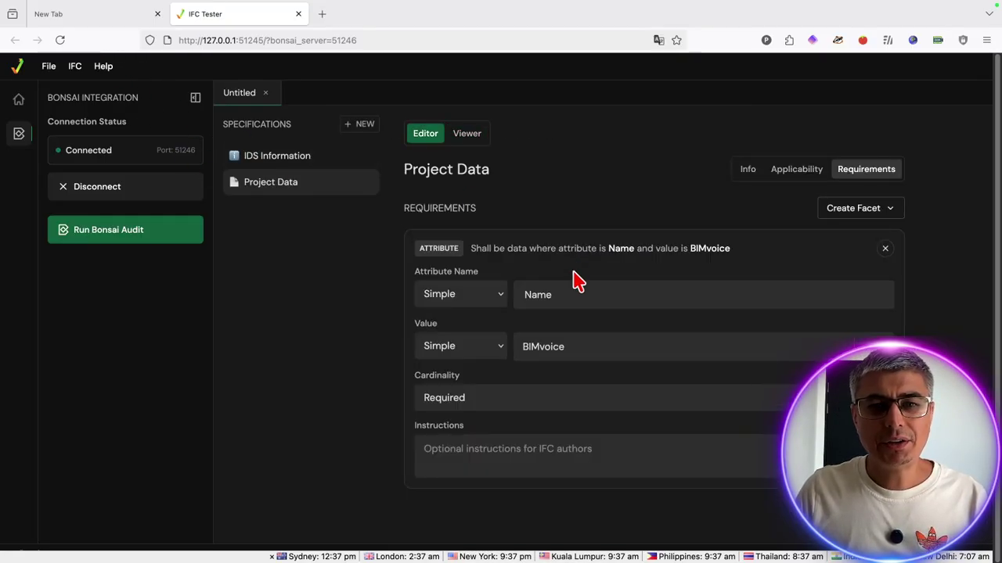
# Clear the value of the Name attribute facet and delete the facet from the Project Data requirements.
pyautogui.doubleClick(583, 350)
pyautogui.press('BackSpace')
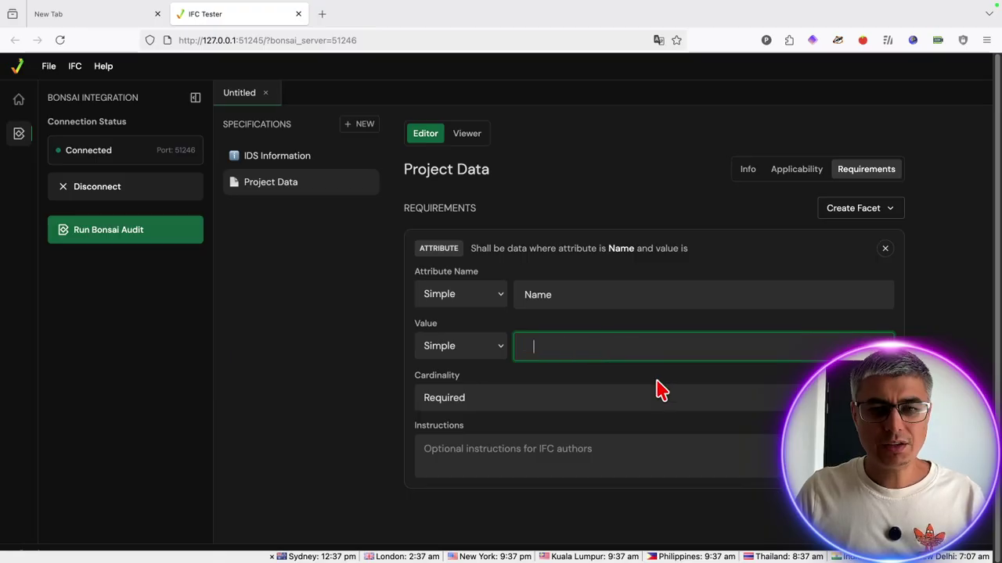
pyautogui.press('BackSpace')
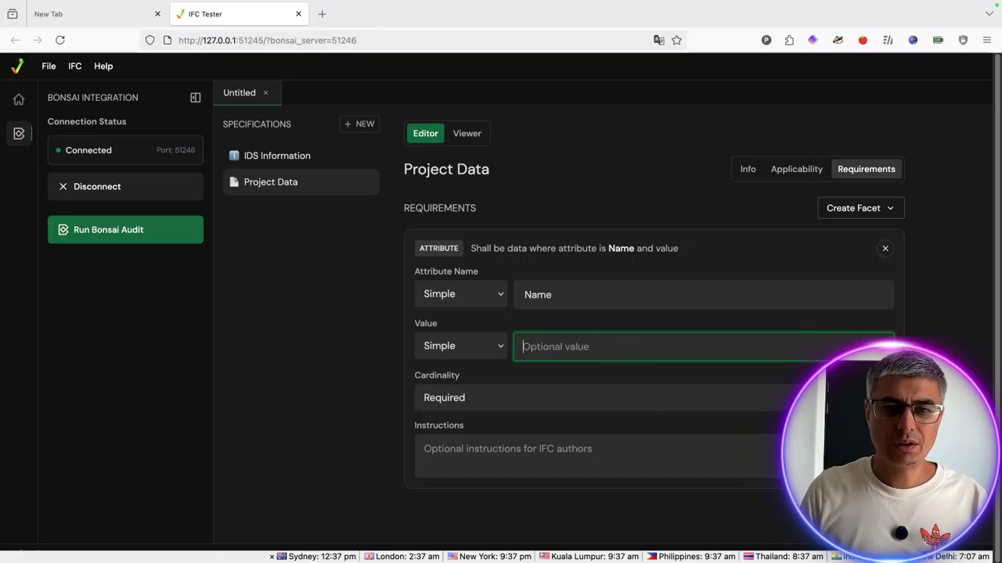
pyautogui.click(327, 319)
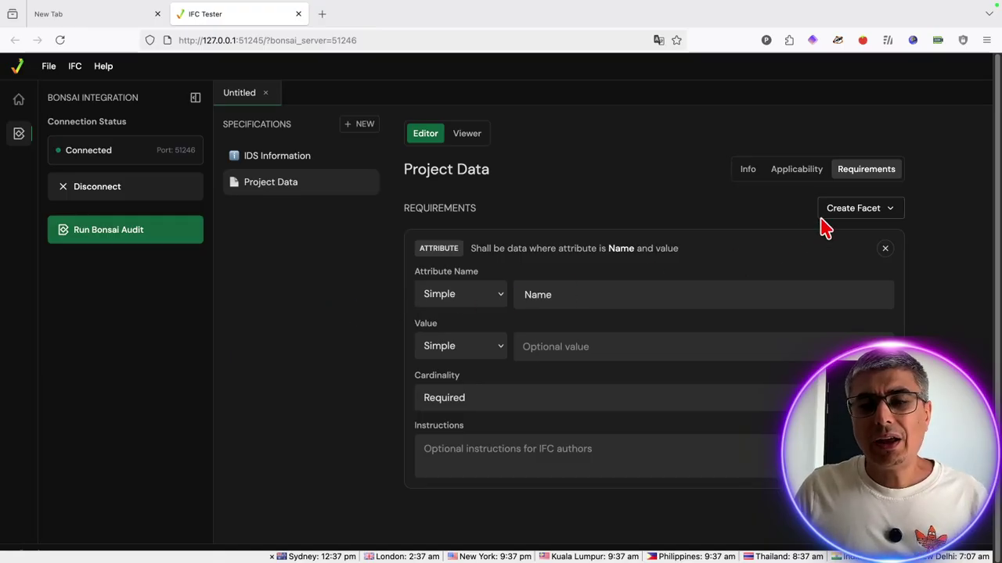
pyautogui.click(885, 248)
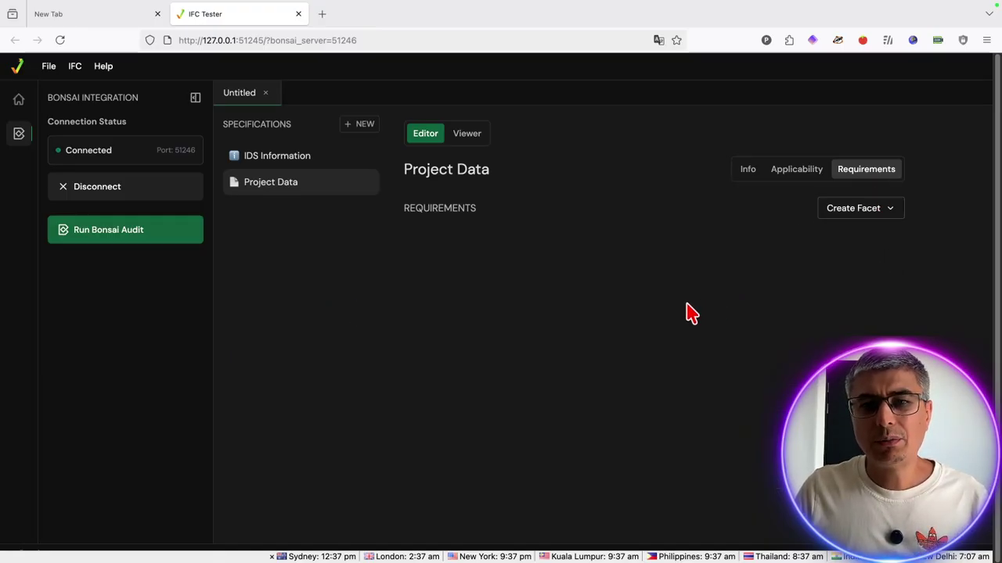
# Run the Bonsai audit without any requirements and examine the Project Data result's applicability and requirements.
pyautogui.click(117, 235)
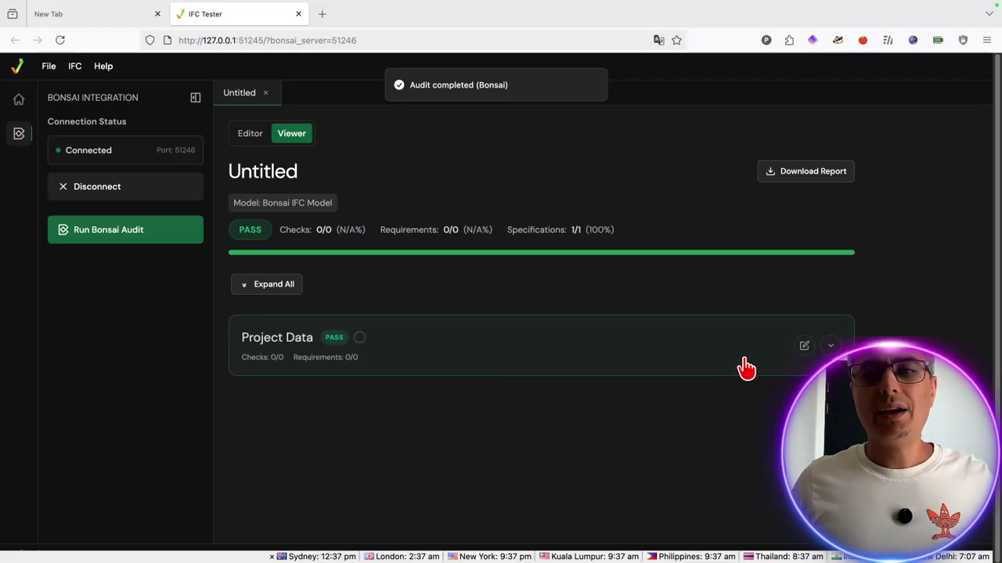
pyautogui.click(830, 346)
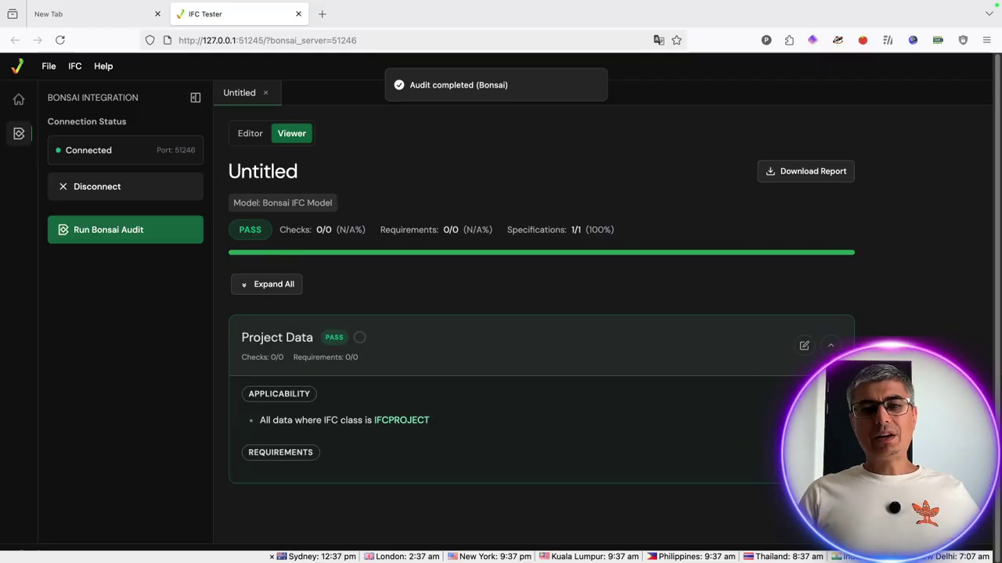
pyautogui.click(829, 350)
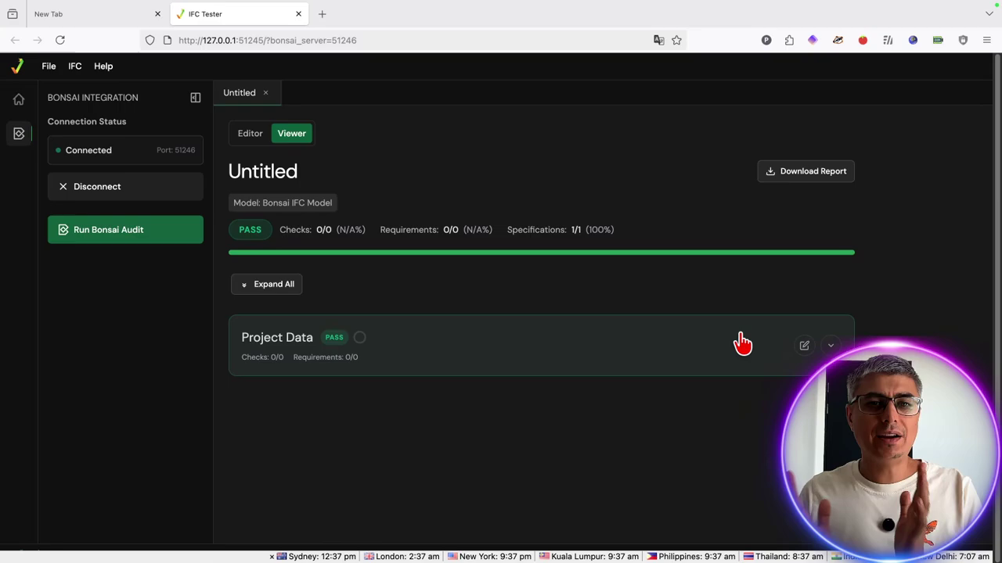
pyautogui.click(830, 348)
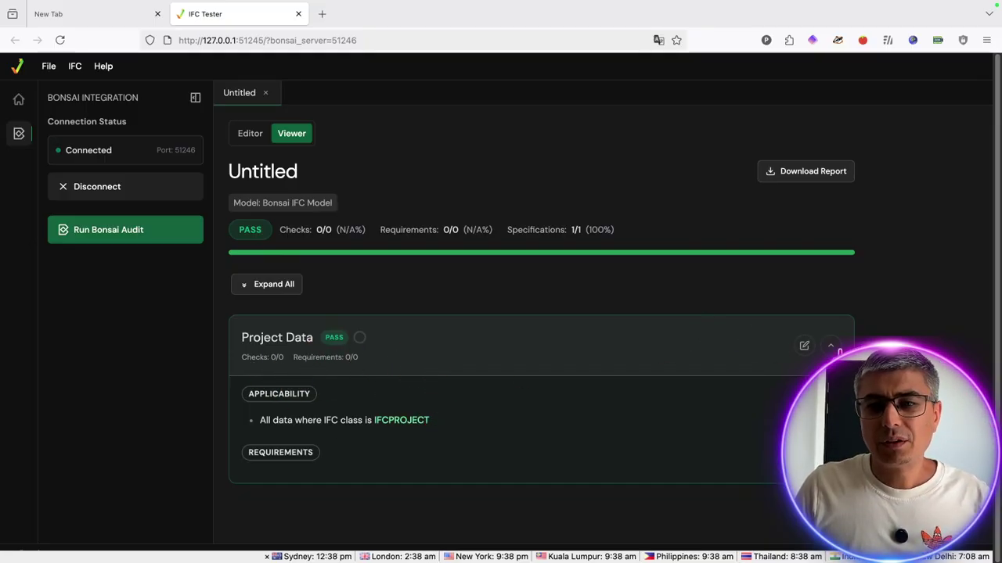
pyautogui.click(830, 345)
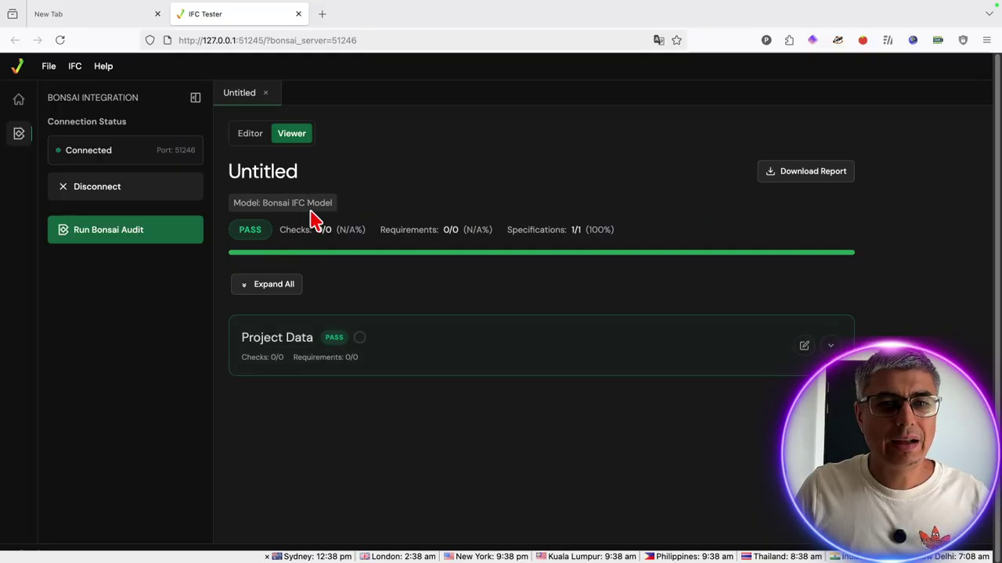
# Add a Name attribute facet with the value "sd" to the Project Data requirements and run the Bonsai audit.
pyautogui.click(260, 132)
pyautogui.click(861, 209)
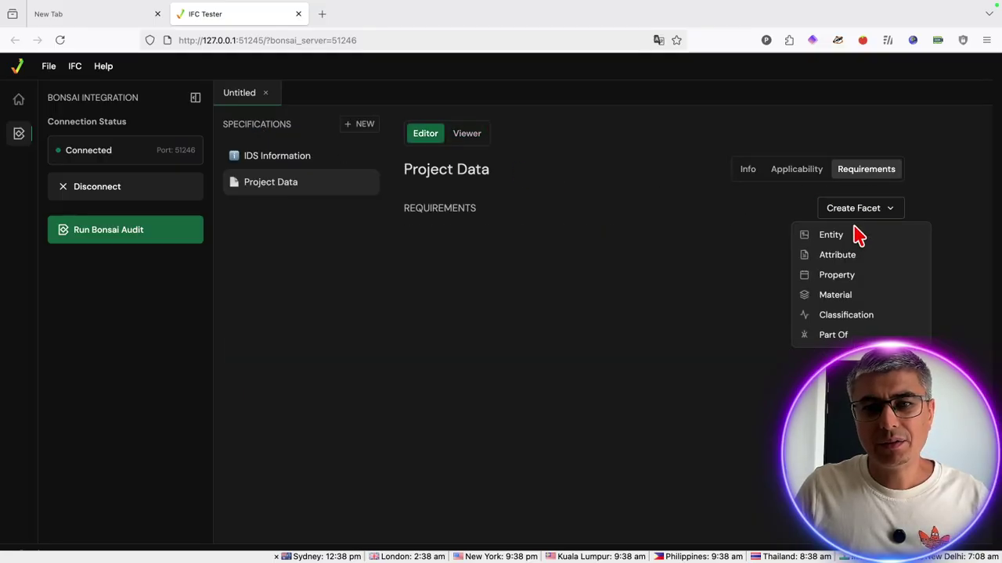
pyautogui.click(852, 255)
pyautogui.click(583, 347)
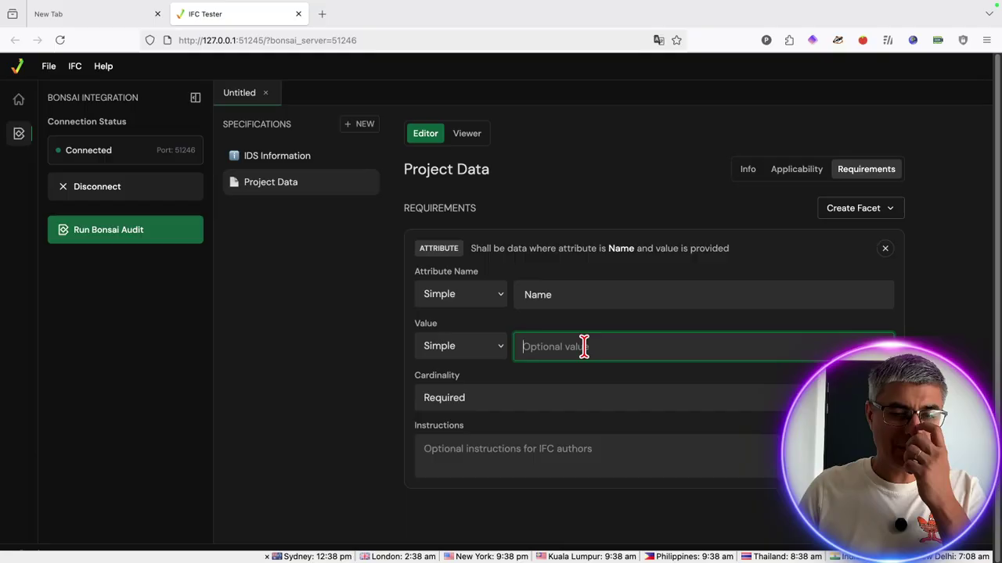
pyautogui.write('sd')
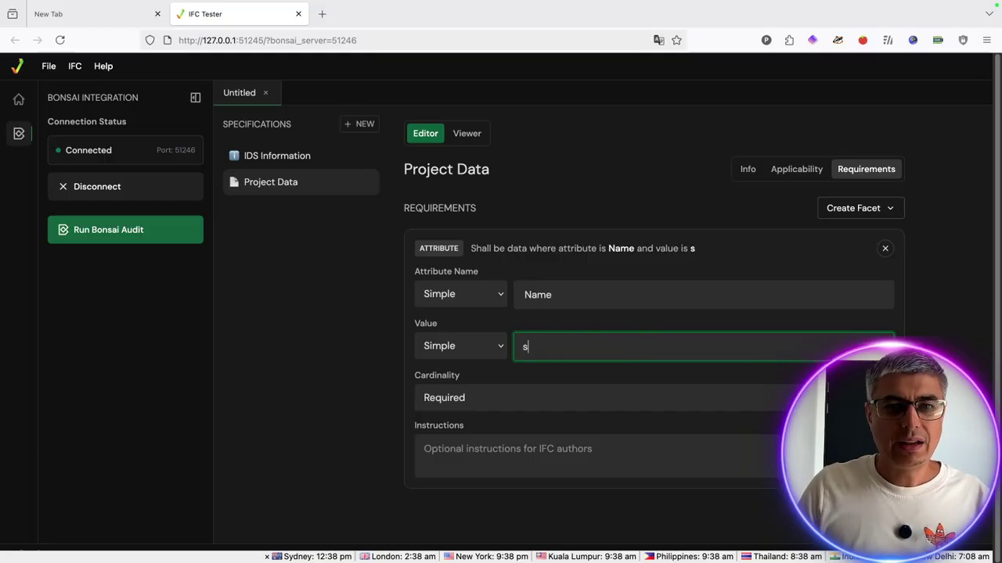
pyautogui.click(125, 230)
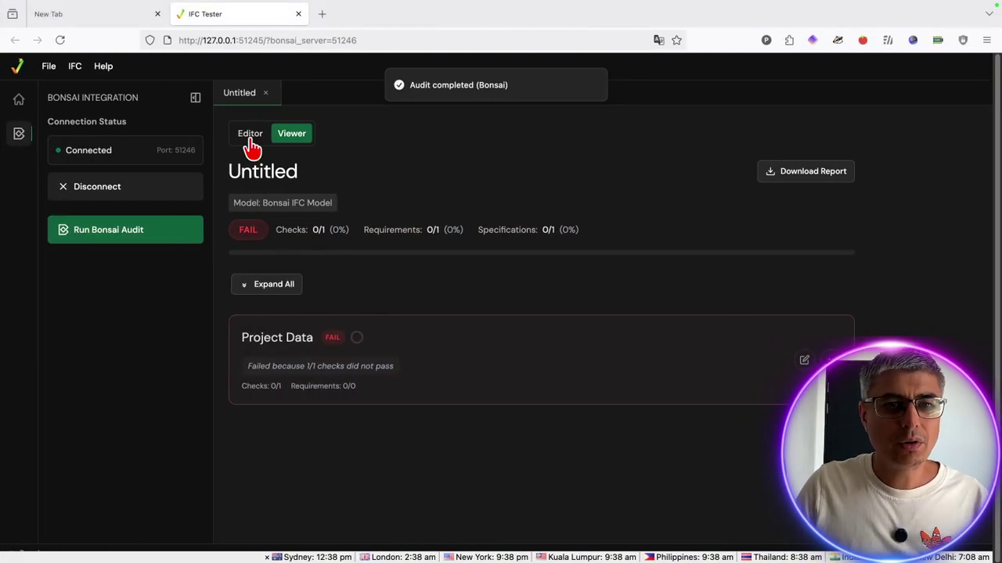
# Return to the editor and enter Name = "Projekt-FZK-Haus" in the Name facet's instructions.
pyautogui.click(312, 133)
pyautogui.click(516, 450)
pyautogui.write('Name = "Projekt-FZK-Haus"')
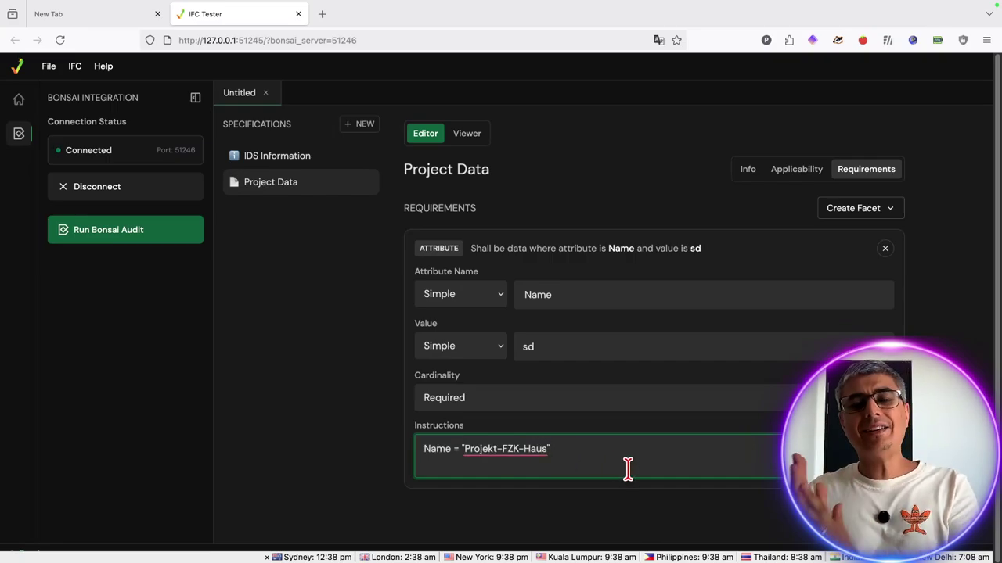
# Strip the quotation marks from the instructions text and move Projekt-FZK-Haus into the Name facet's value, leaving the instructions empty.
pyautogui.moveTo(451, 448); pyautogui.dragTo(398, 450)
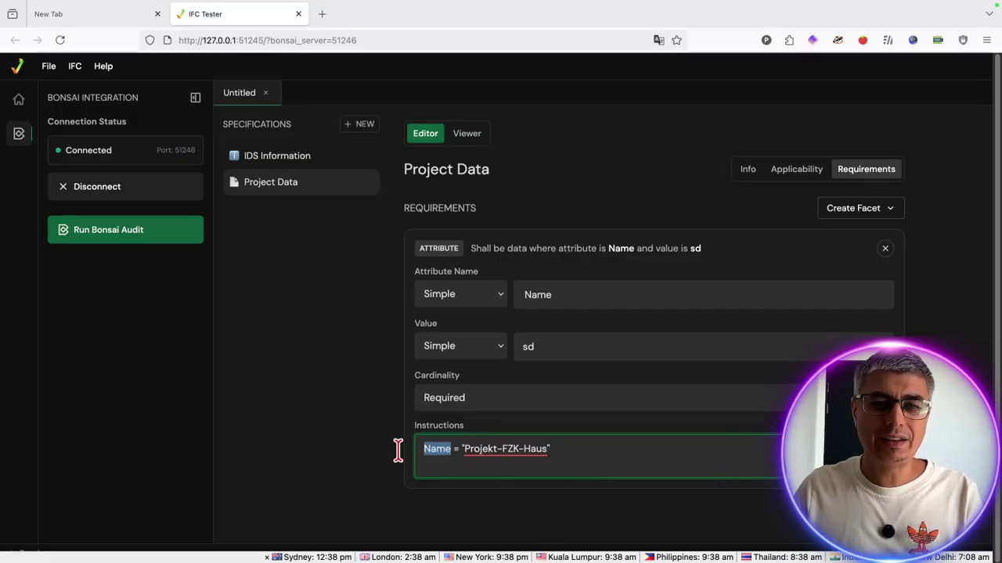
pyautogui.click(467, 449)
pyautogui.press('BackSpace')
pyautogui.click(462, 448)
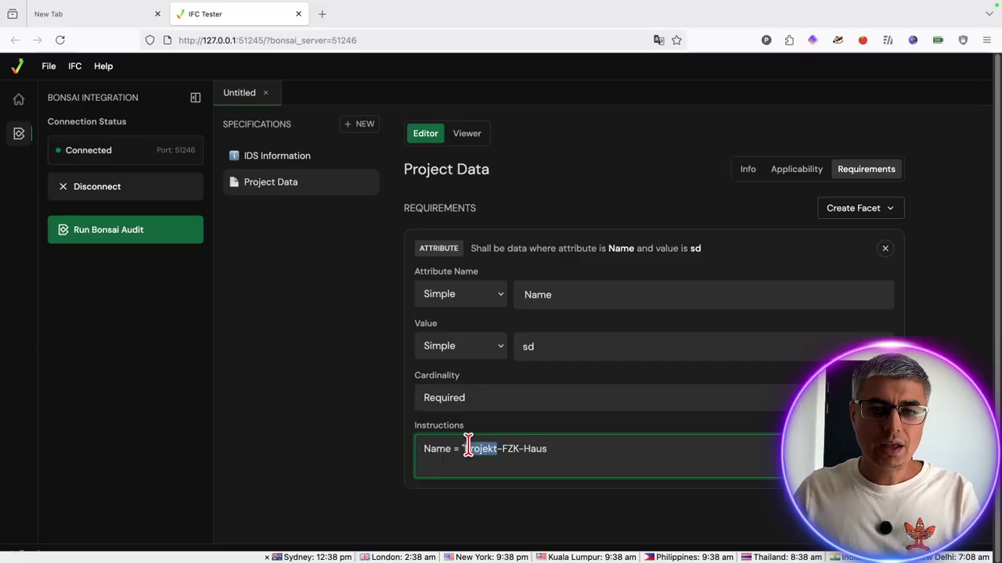
pyautogui.press('BackSpace')
pyautogui.press('BackSpace')
pyautogui.press('BackSpace')
pyautogui.press('BackSpace')
pyautogui.press('BackSpace')
pyautogui.press('BackSpace')
pyautogui.press('BackSpace')
pyautogui.press('BackSpace')
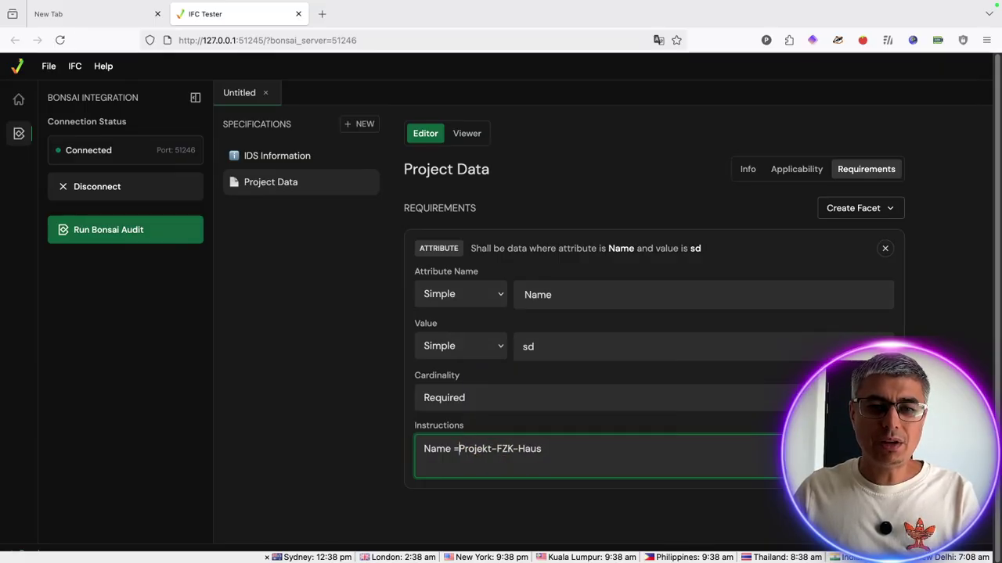
pyautogui.moveTo(555, 447); pyautogui.dragTo(576, 351)
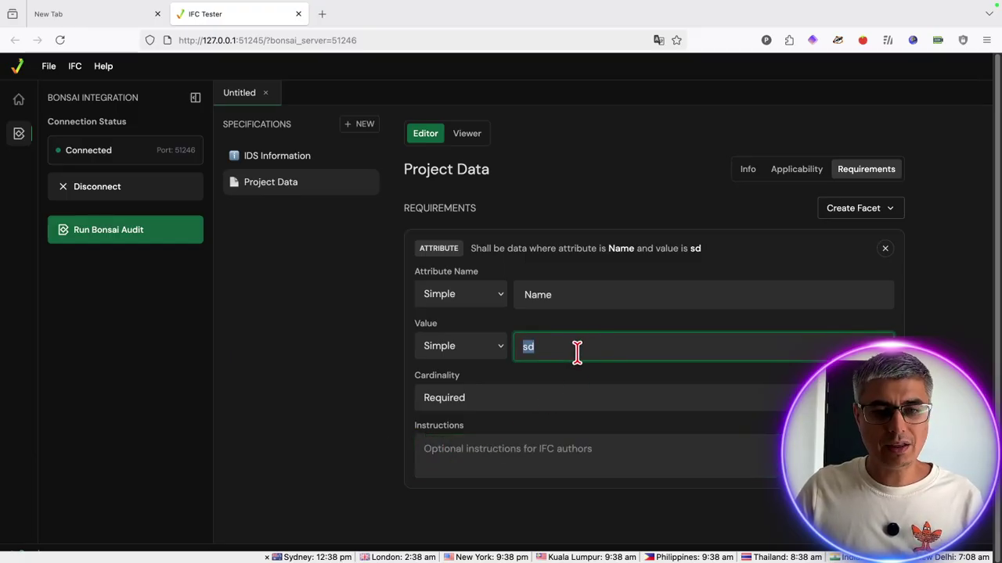
pyautogui.write('Projekt-FZK-Haus')
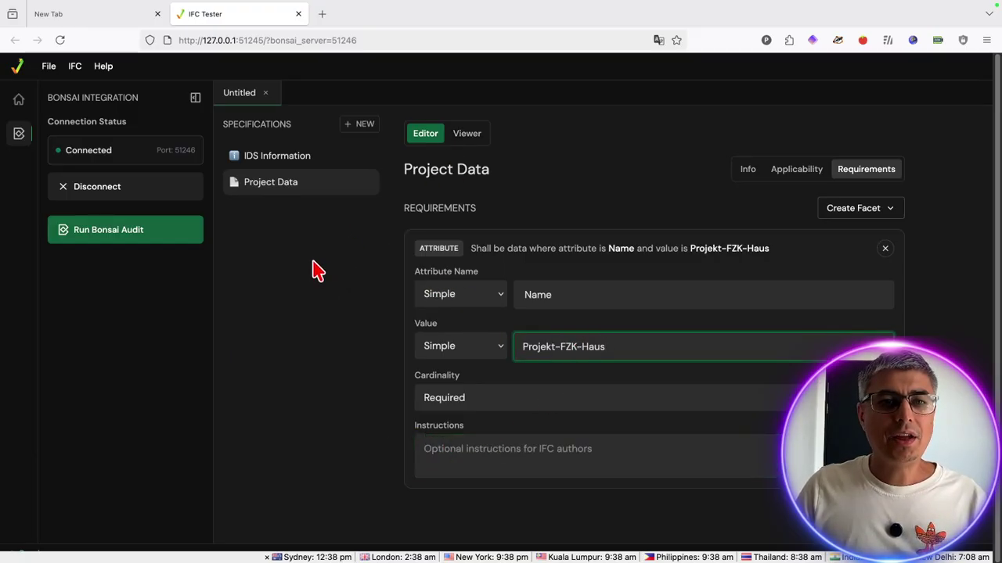
# Rerun the Bonsai audit and expand the Project Data result down to the passed elements of the Name requirement.
pyautogui.click(157, 236)
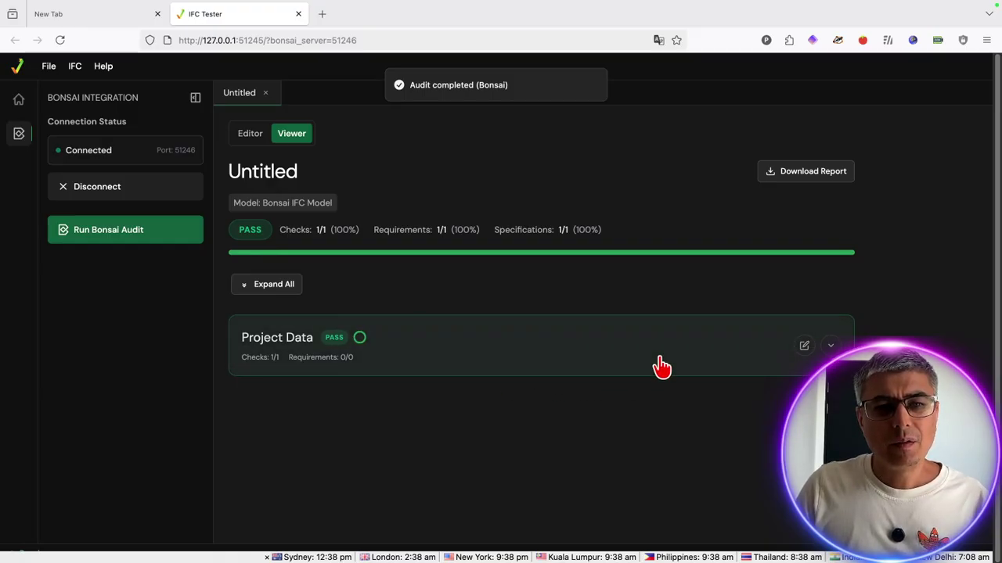
pyautogui.click(830, 345)
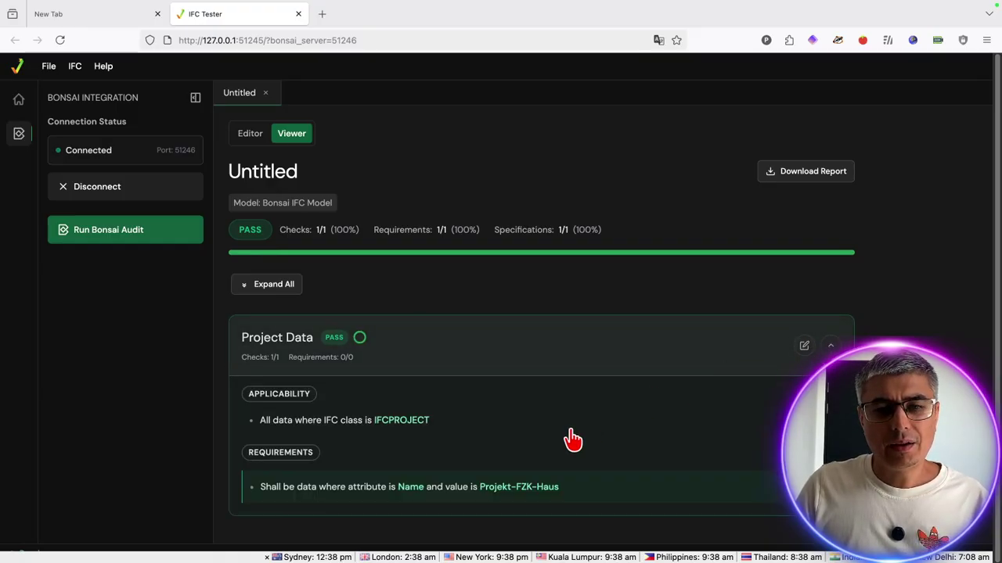
pyautogui.click(779, 490)
pyautogui.scroll(-1, 678, 384)
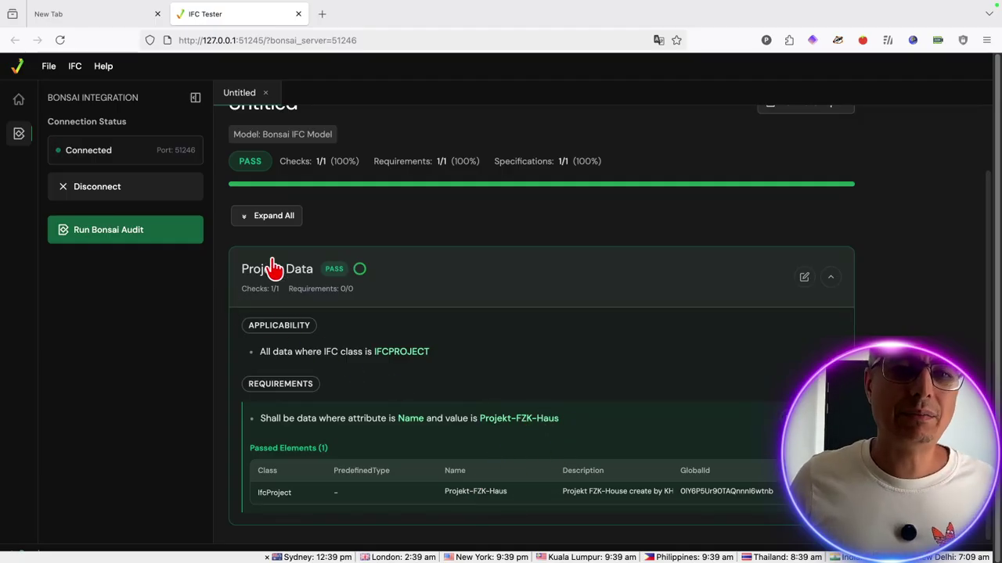
# Change the Name requirement's value to Projekt-FZK-Hauss in the editor, rerun the Bonsai audit and switch between editor and viewer.
pyautogui.scroll(2, 317, 186)
pyautogui.click(250, 137)
pyautogui.click(619, 348)
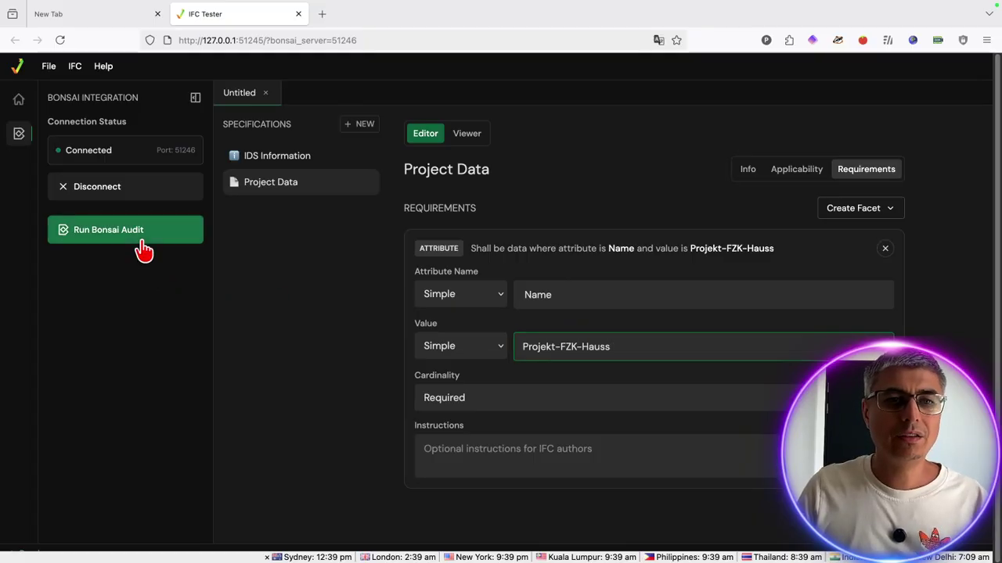
pyautogui.click(141, 236)
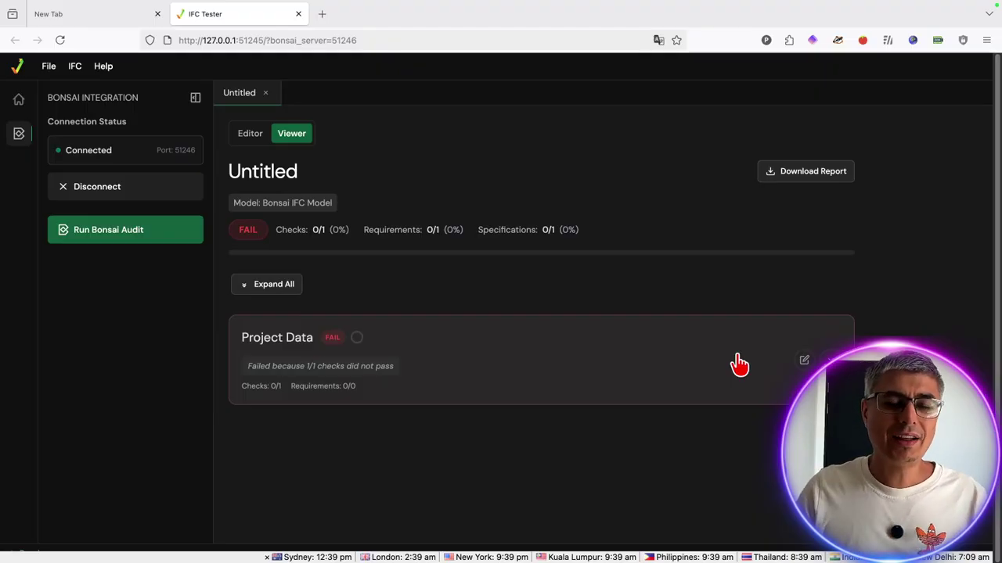
pyautogui.click(249, 134)
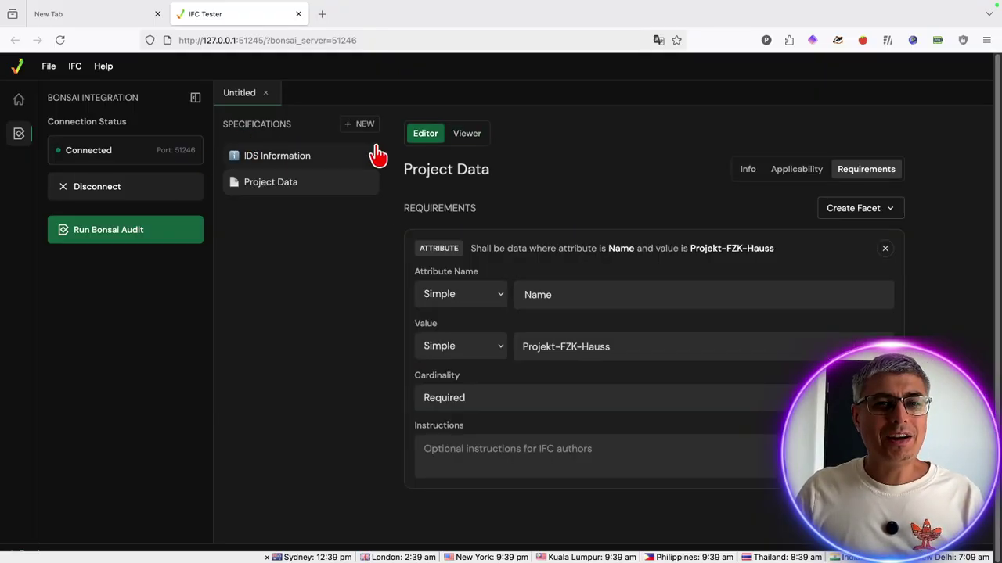
pyautogui.click(471, 137)
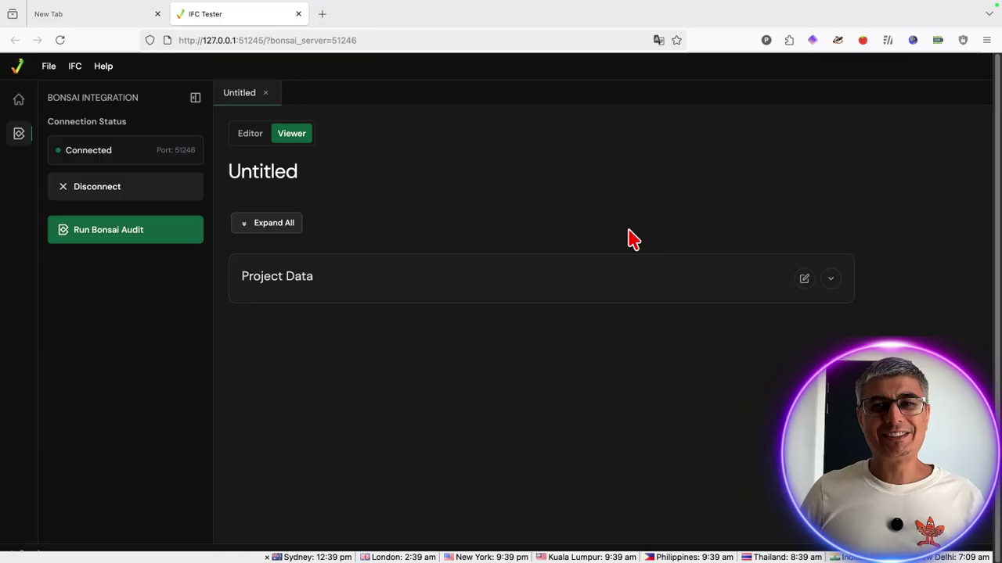